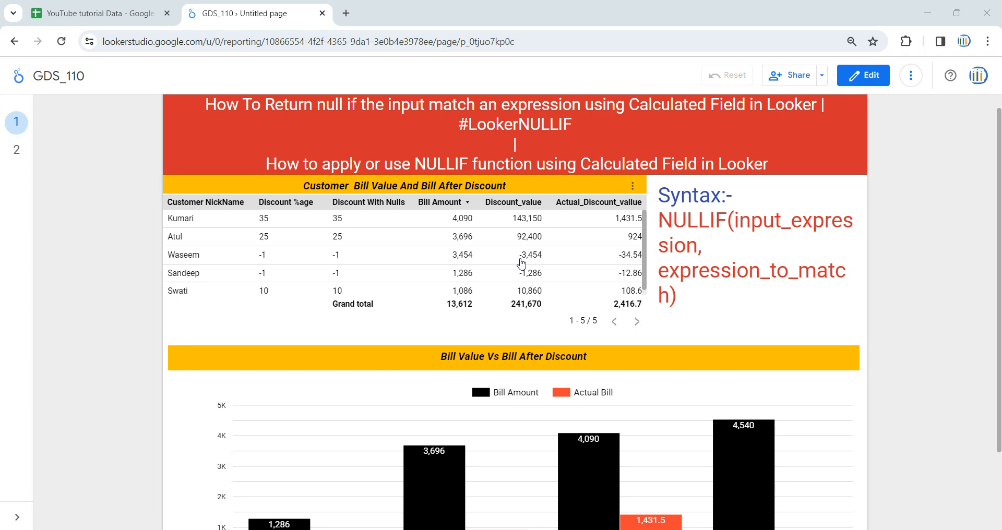
# - Switch to the YouTube tutorial Data spreadsheet in Google Sheets and widen the Customer NickName column to fit its header
pyautogui.click(100, 13)
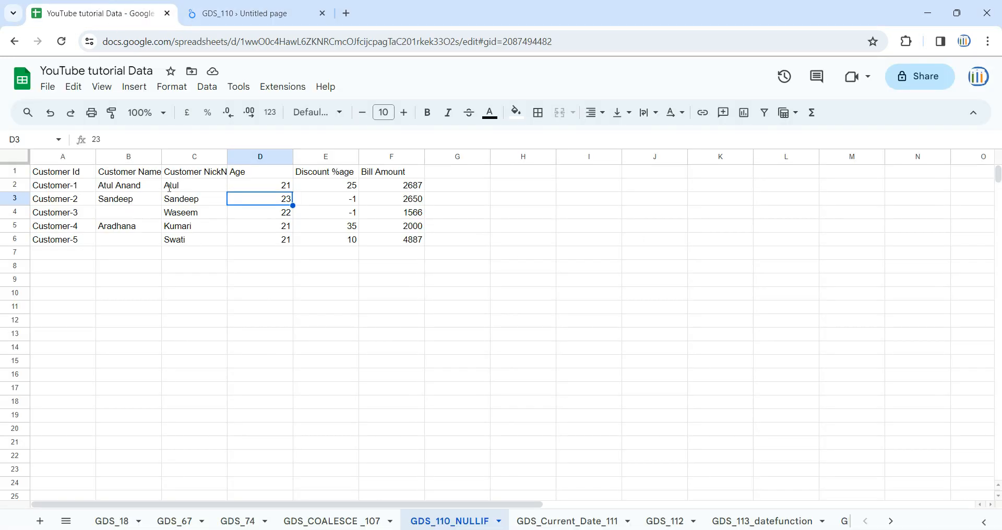
pyautogui.click(247, 256)
pyautogui.click(60, 157)
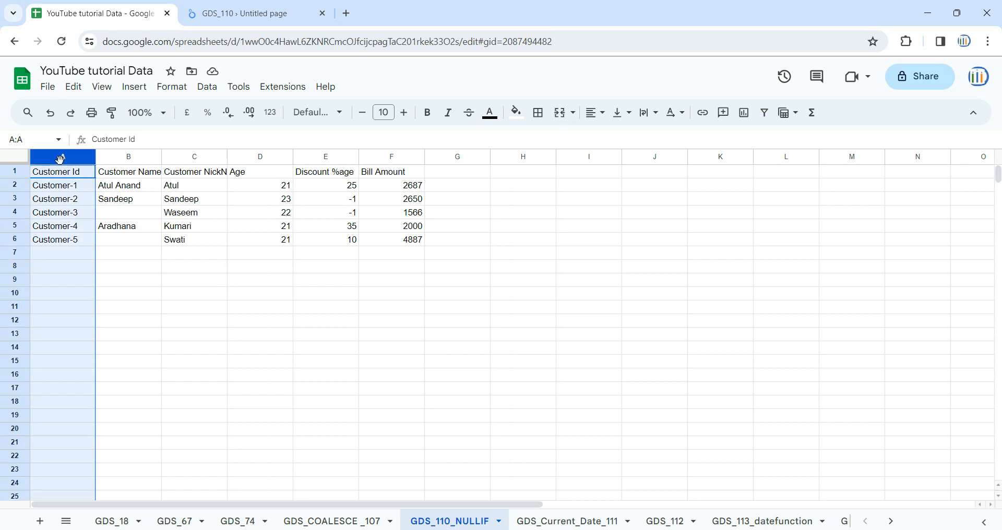
pyautogui.click(118, 161)
pyautogui.click(205, 159)
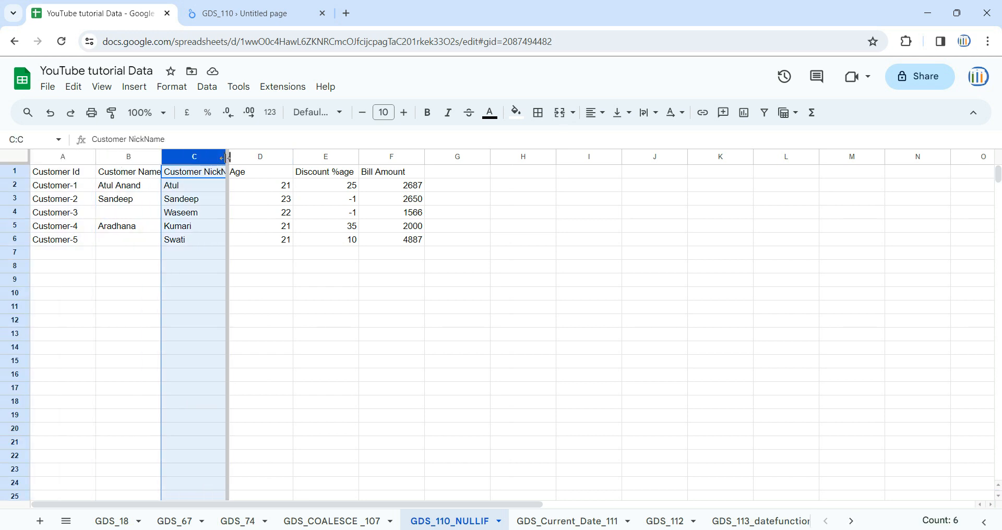
pyautogui.moveTo(227, 158); pyautogui.dragTo(246, 158)
# - Review the Age, Discount %age and Bill Amount columns, including the discount cells of Customer-2 and Customer-3
pyautogui.click(278, 156)
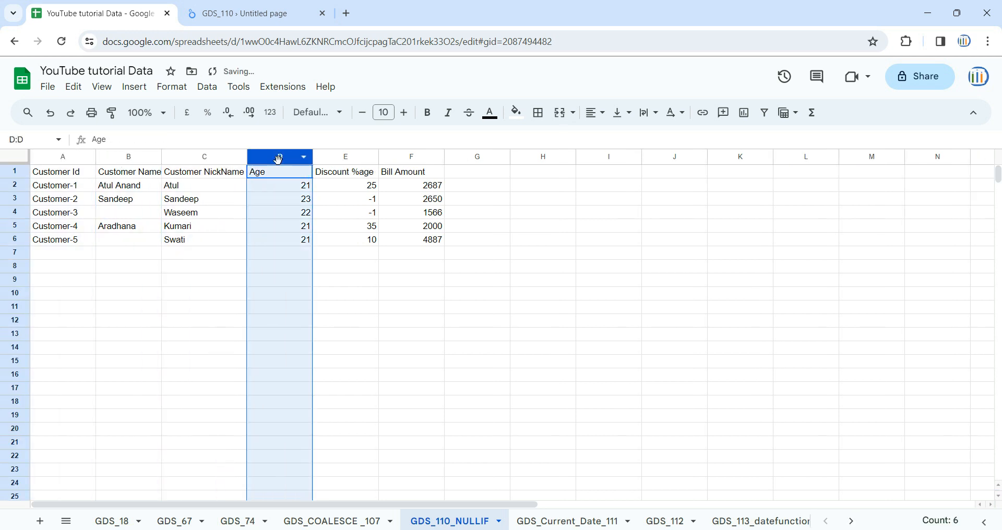
pyautogui.click(361, 159)
pyautogui.click(401, 159)
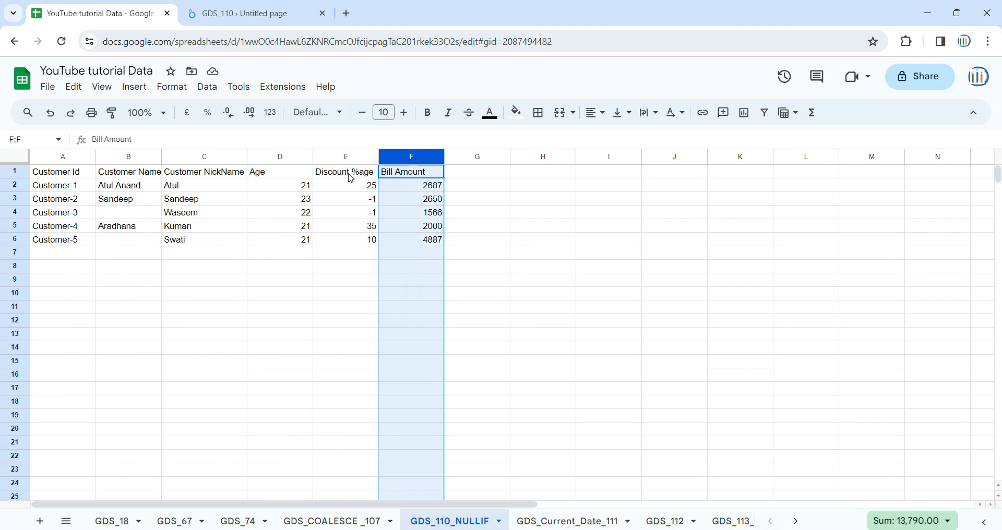
pyautogui.click(337, 205)
pyautogui.click(340, 216)
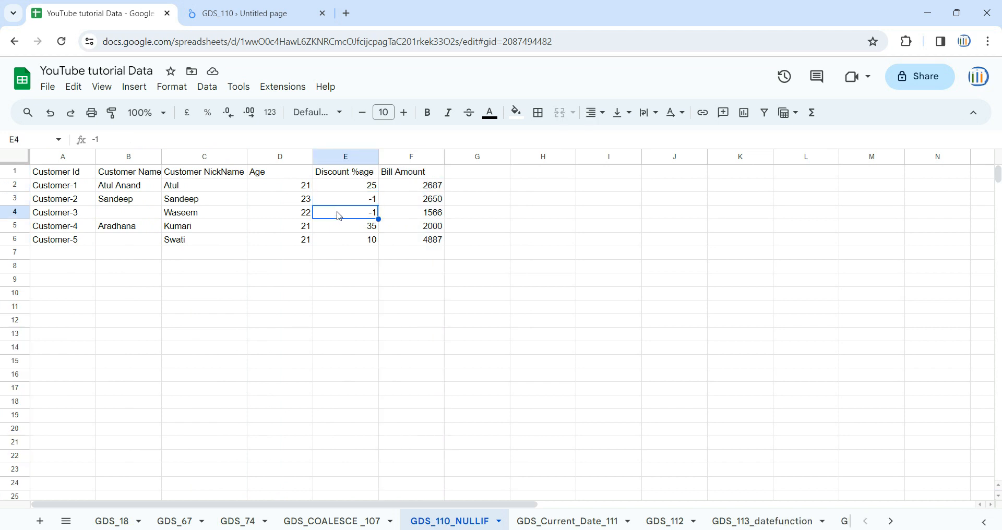
pyautogui.click(339, 214)
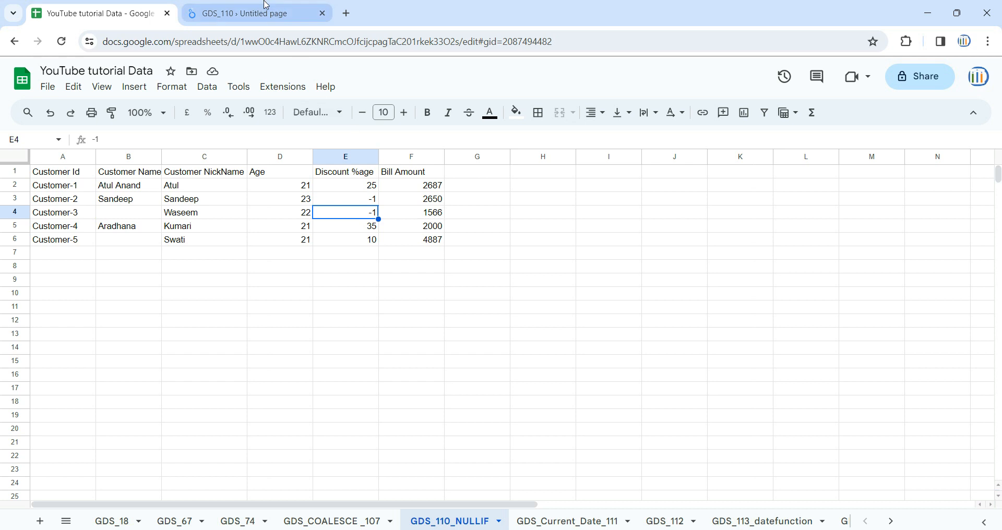
# - Compare the source sheet with the GDS_110 report in Looker Studio, examining its discount table and the Bill Amount versus Actual Bill chart
pyautogui.click(246, 13)
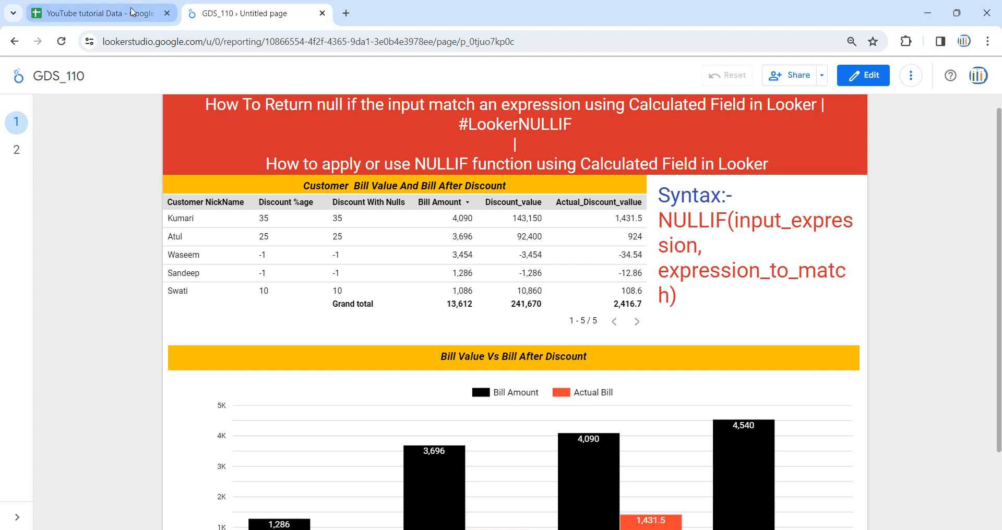
pyautogui.click(151, 8)
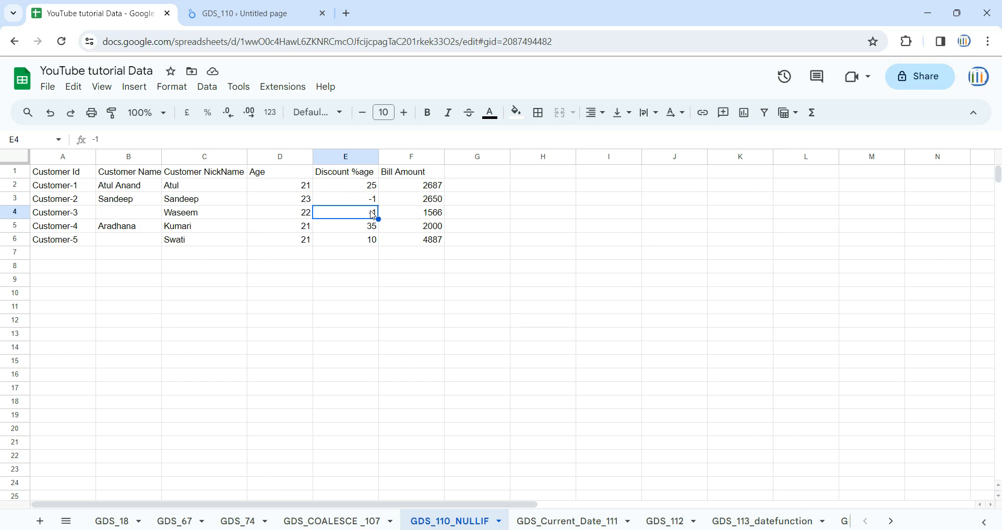
pyautogui.click(245, 13)
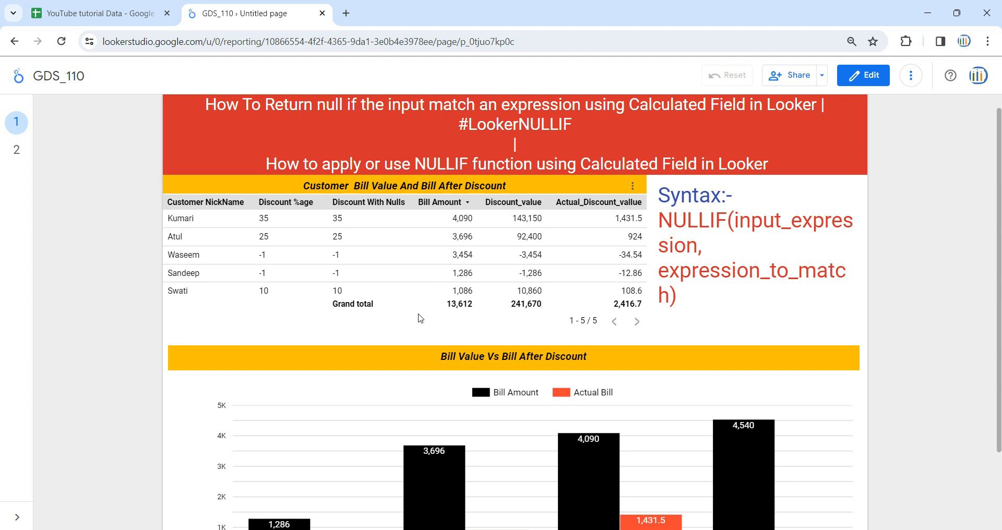
pyautogui.scroll(-2, 420, 318)
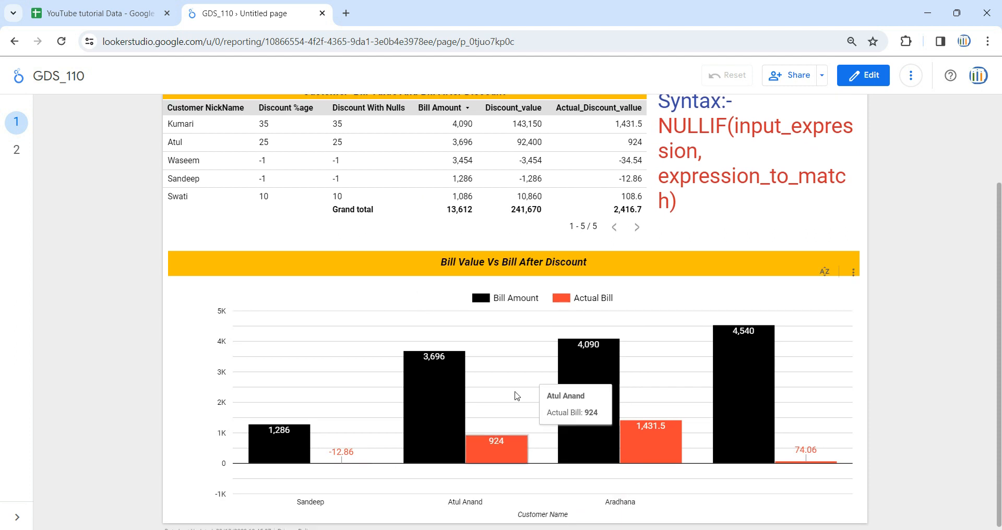
pyautogui.moveTo(457, 385)
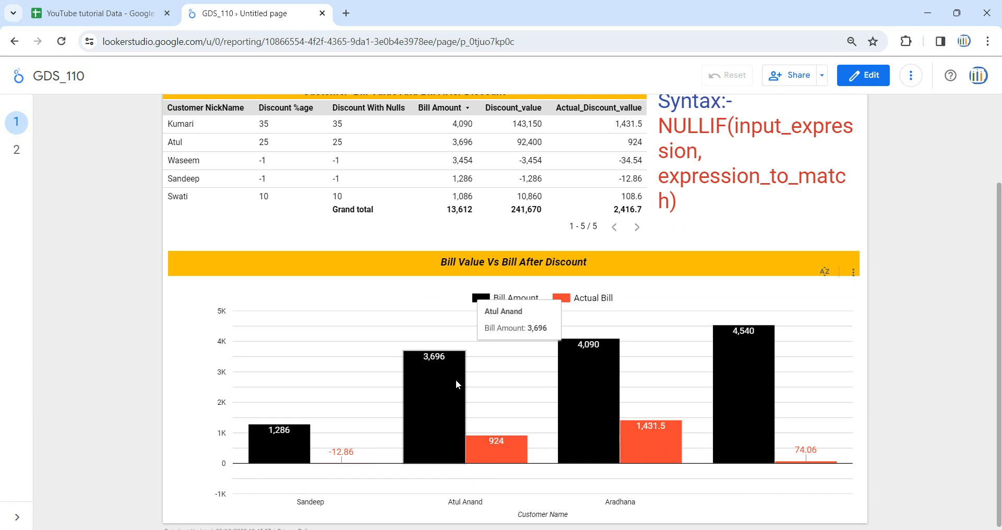
pyautogui.scroll(3, 456, 384)
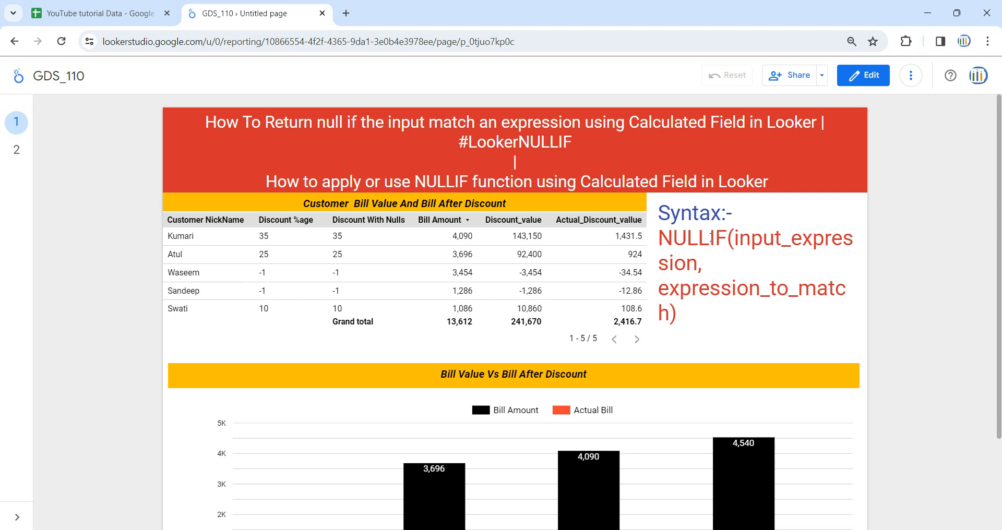
# - Examine the NULLIF syntax text on the report, highlighting the function name, input_expression and expression_to_match
pyautogui.moveTo(725, 235); pyautogui.dragTo(660, 235)
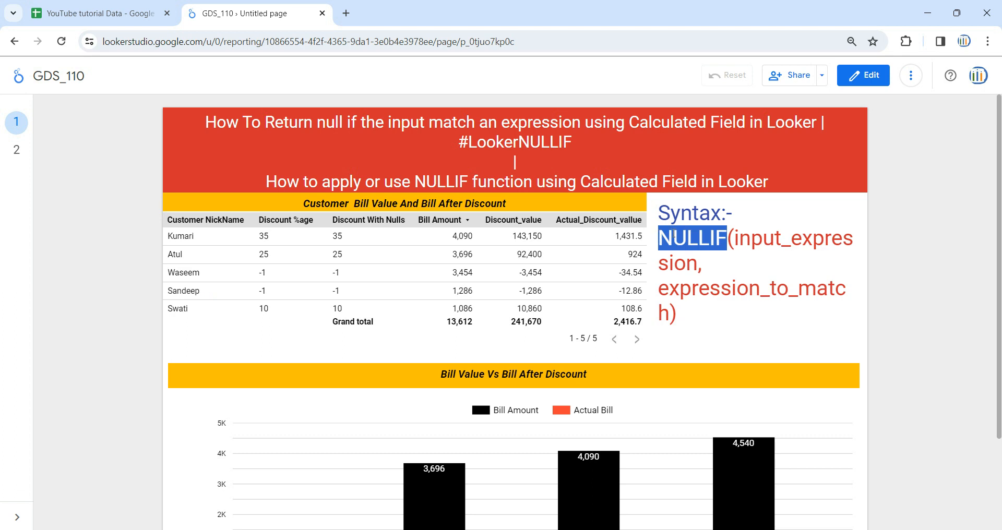
pyautogui.moveTo(736, 238); pyautogui.dragTo(743, 261)
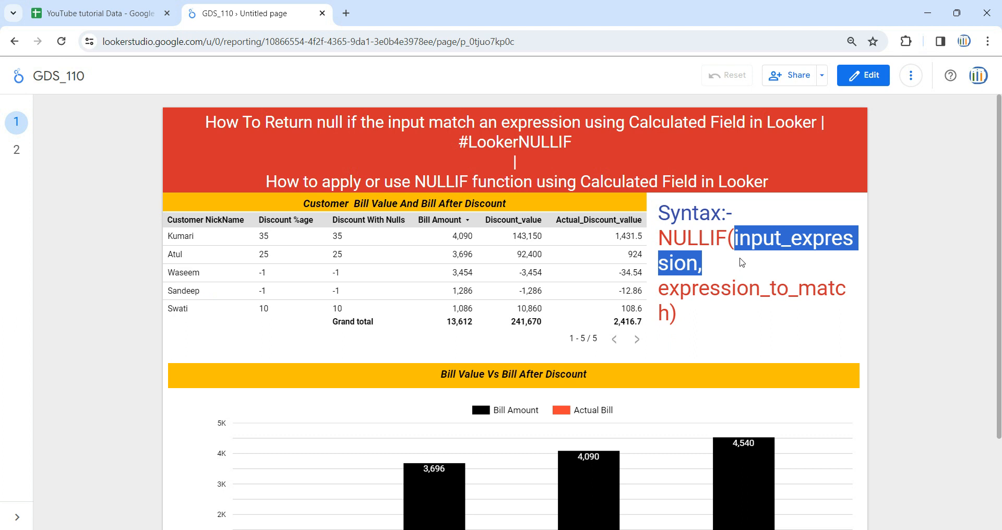
pyautogui.click(771, 259)
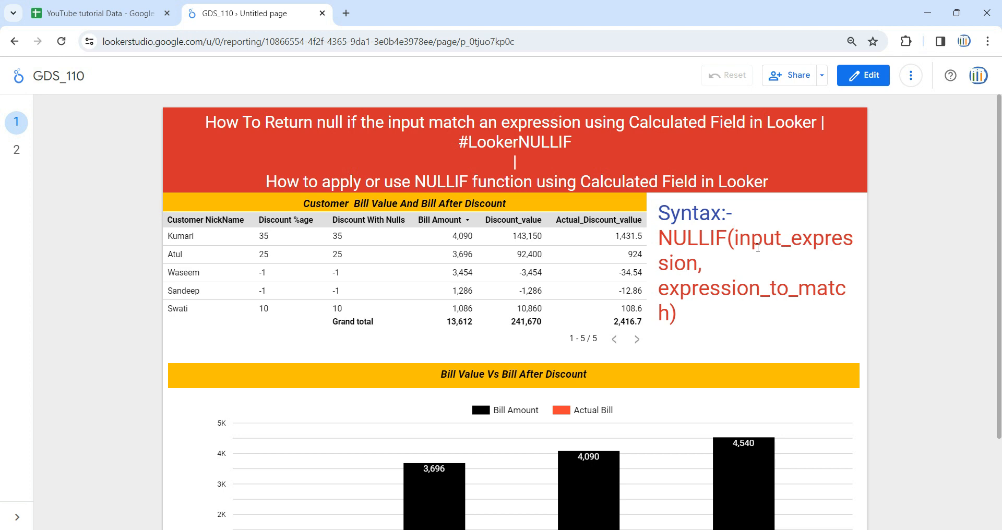
pyautogui.moveTo(738, 239); pyautogui.dragTo(665, 241)
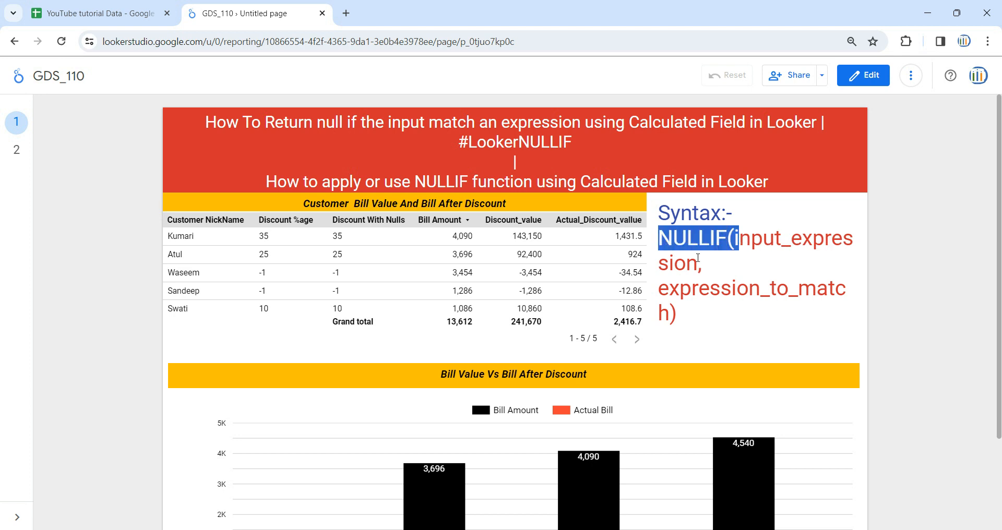
pyautogui.moveTo(659, 288); pyautogui.dragTo(670, 312)
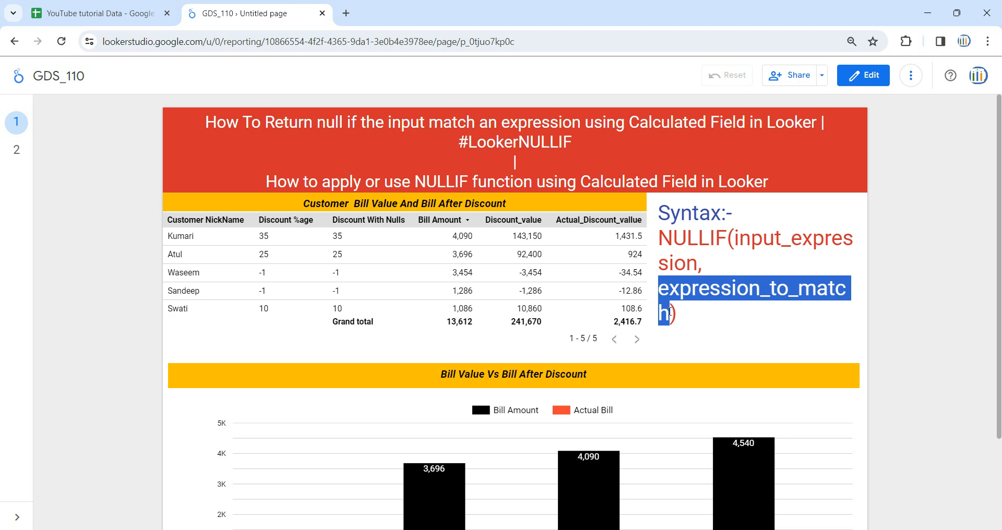
pyautogui.click(737, 246)
pyautogui.moveTo(736, 246); pyautogui.dragTo(742, 258)
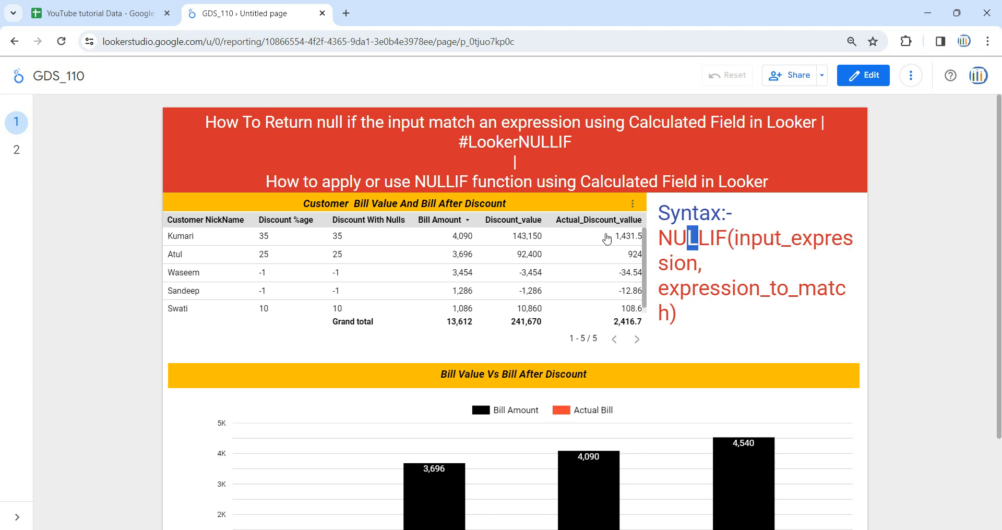
# - Put the GDS_110 report into edit mode, check the layout of page 2 and return to page 1
pyautogui.click(865, 78)
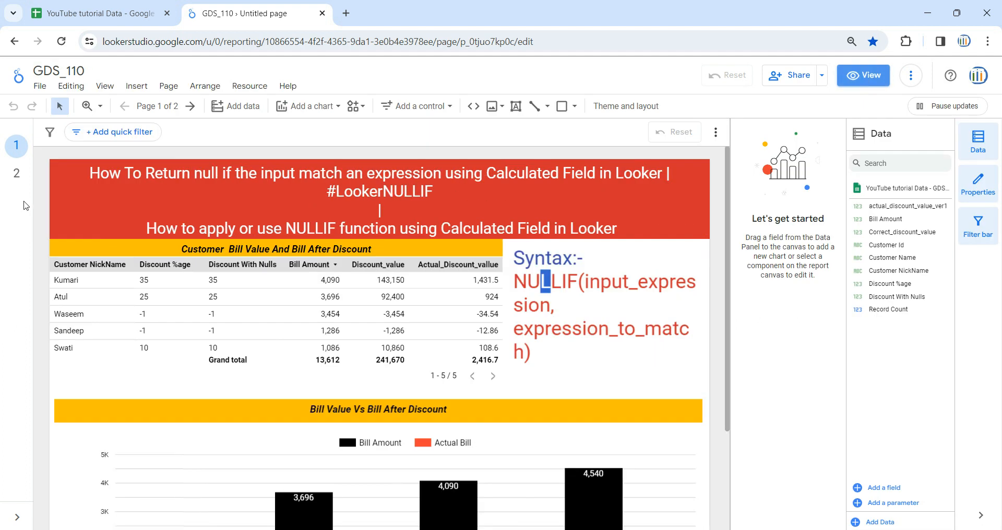
pyautogui.click(16, 173)
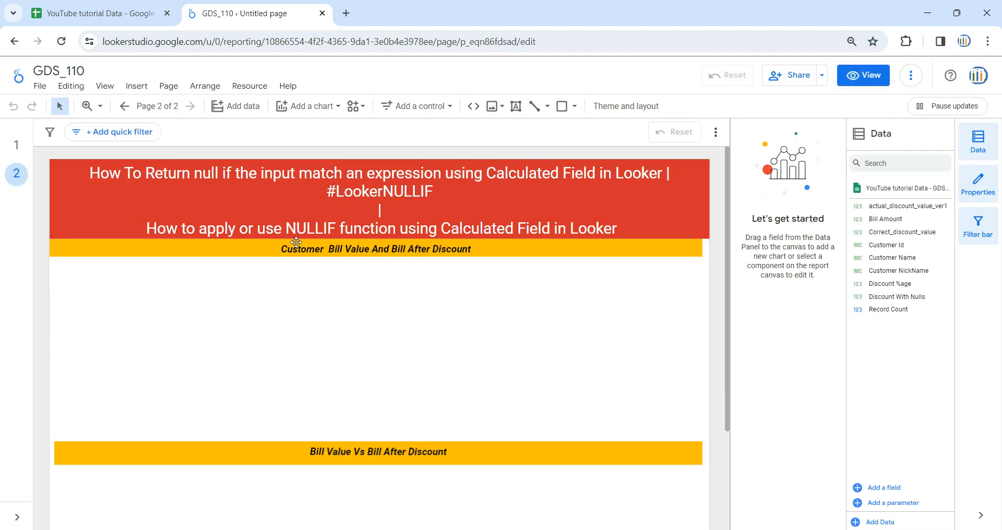
pyautogui.click(242, 254)
pyautogui.click(232, 462)
pyautogui.click(16, 145)
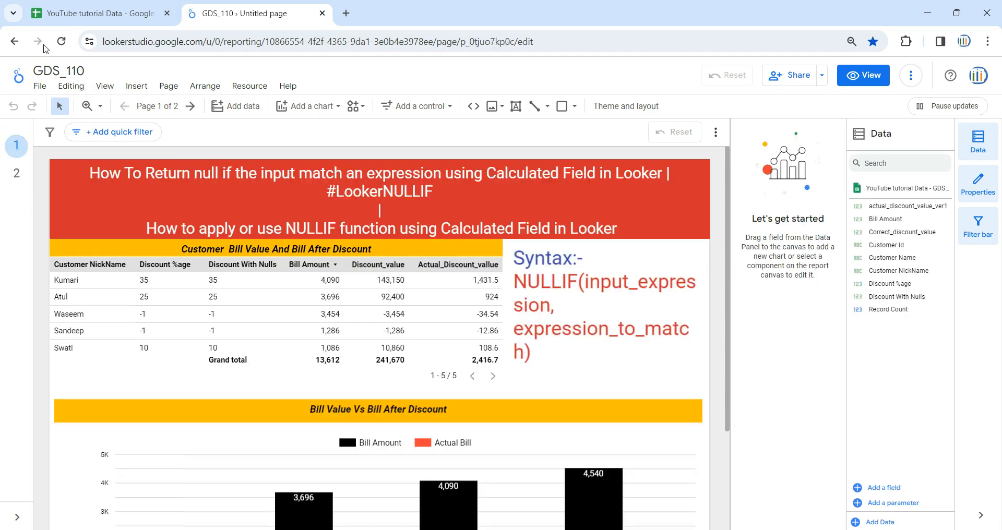
# - Switch to the Google Sheets source data and go through each column from Customer Id to Bill Amount
pyautogui.click(92, 7)
pyautogui.click(268, 349)
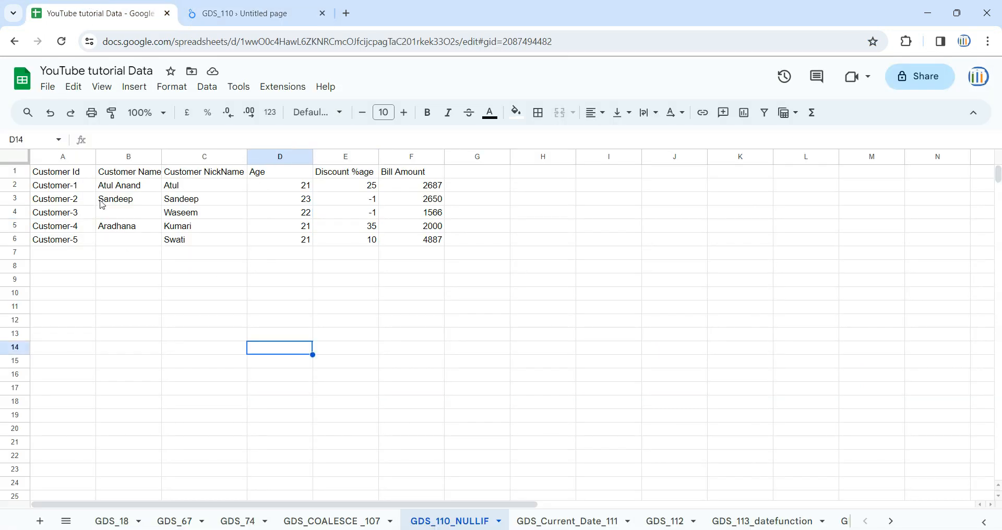
pyautogui.moveTo(72, 154); pyautogui.dragTo(408, 150)
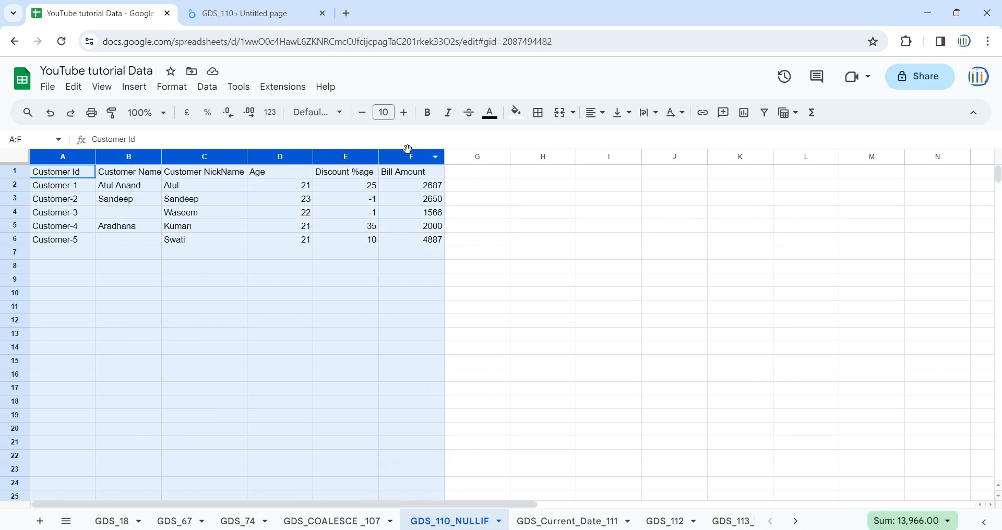
pyautogui.click(335, 199)
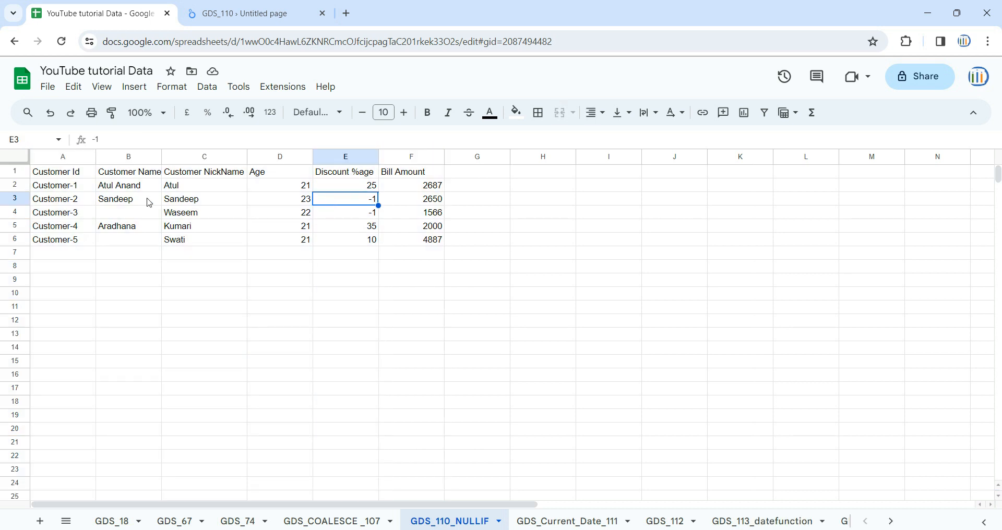
pyautogui.click(59, 157)
pyautogui.click(123, 157)
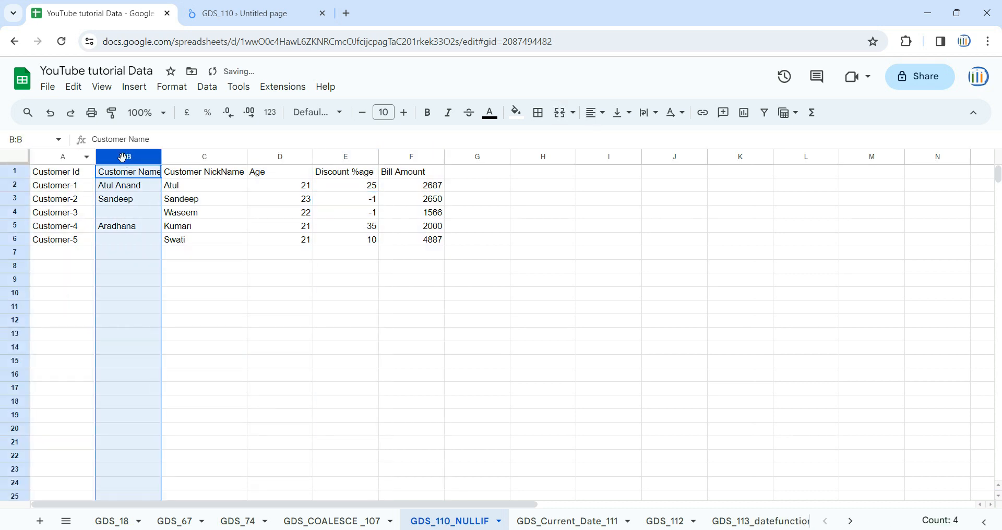
pyautogui.click(216, 160)
pyautogui.click(272, 158)
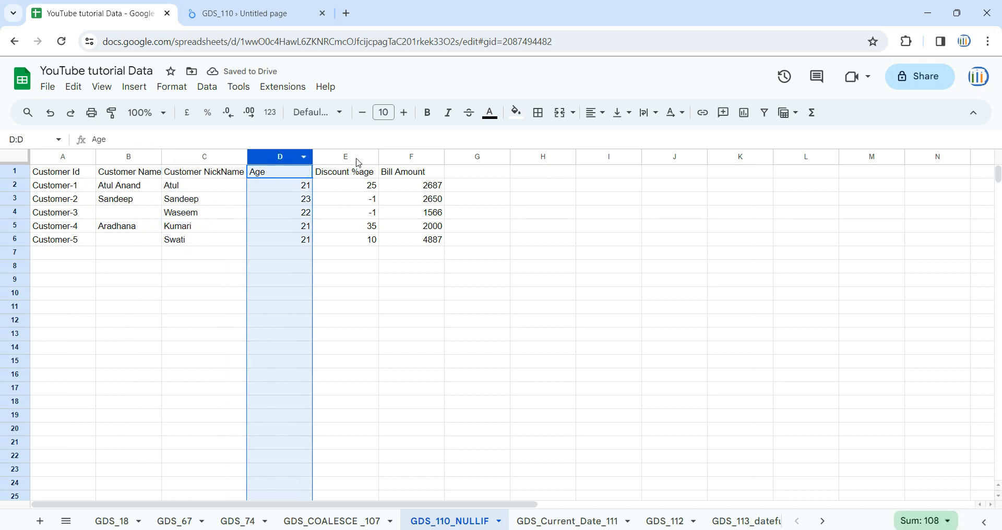
pyautogui.click(356, 157)
pyautogui.click(415, 158)
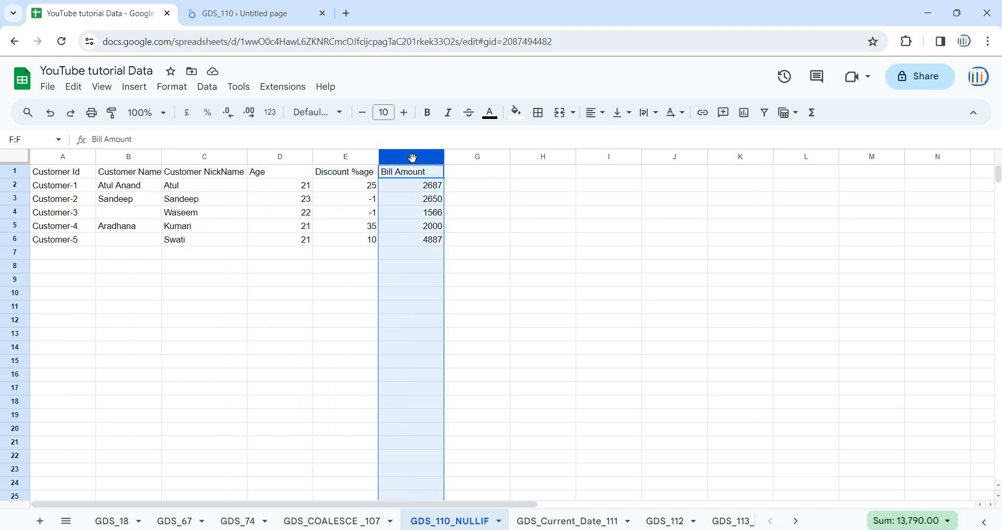
# - Inspect the -1 entries in the Discount %age column for Customer-2 and Customer-3
pyautogui.click(358, 209)
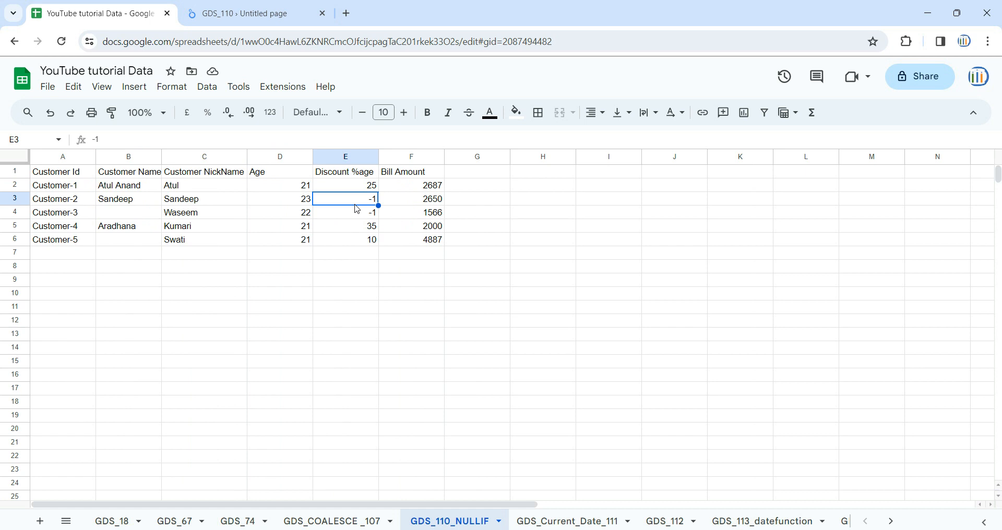
pyautogui.click(368, 215)
pyautogui.click(369, 205)
pyautogui.click(370, 214)
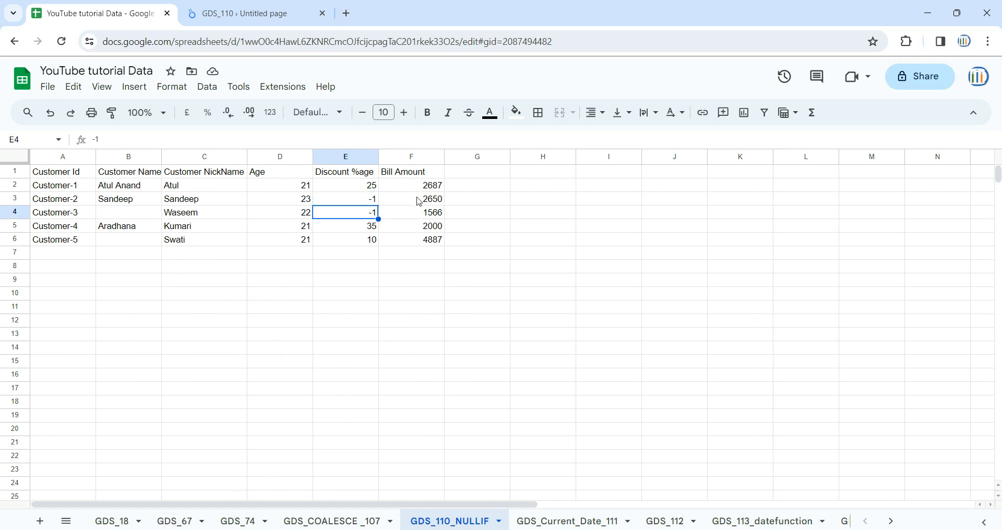
pyautogui.click(489, 176)
pyautogui.click(471, 189)
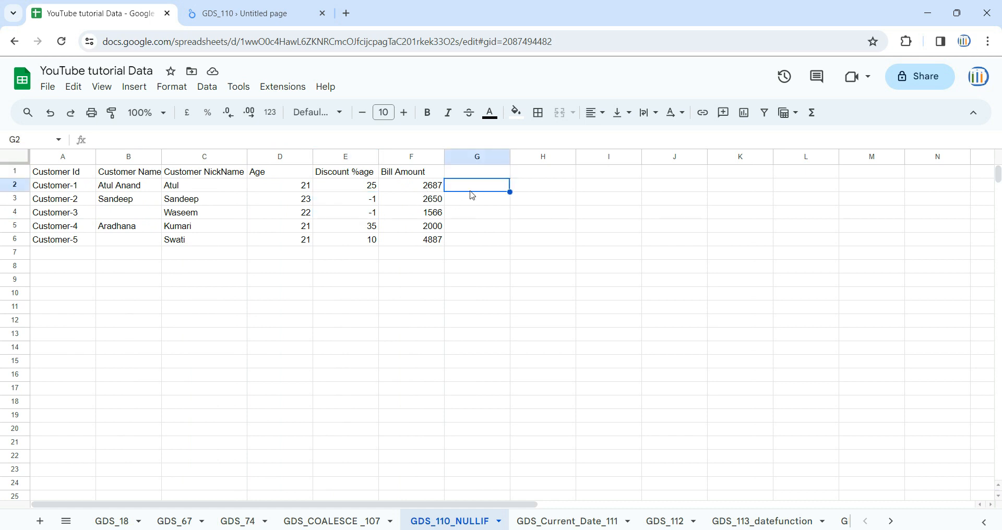
# - Switch back to the GDS_110 report in Looker Studio, reset the browser zoom and look over page 1's table and chart
pyautogui.click(284, 11)
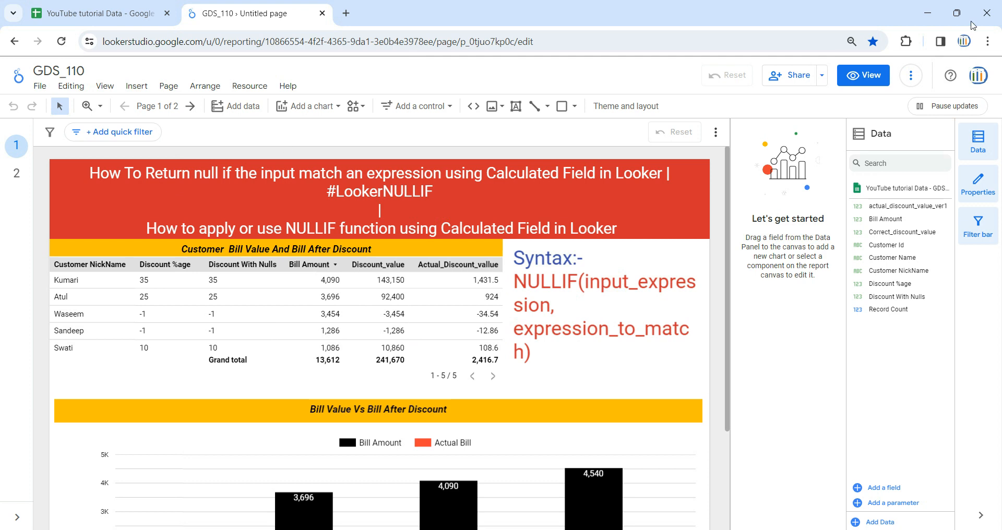
pyautogui.click(851, 43)
pyautogui.click(860, 74)
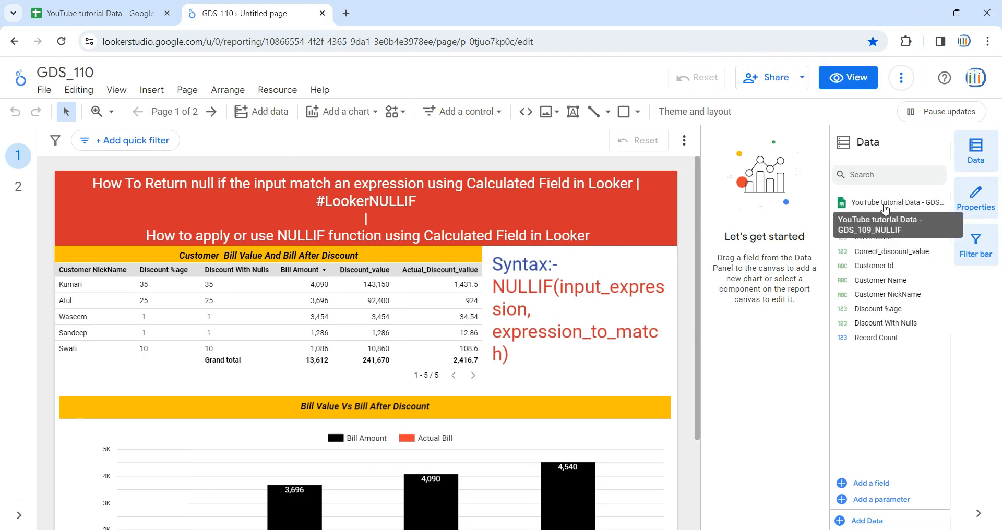
pyautogui.scroll(-3, 160, 388)
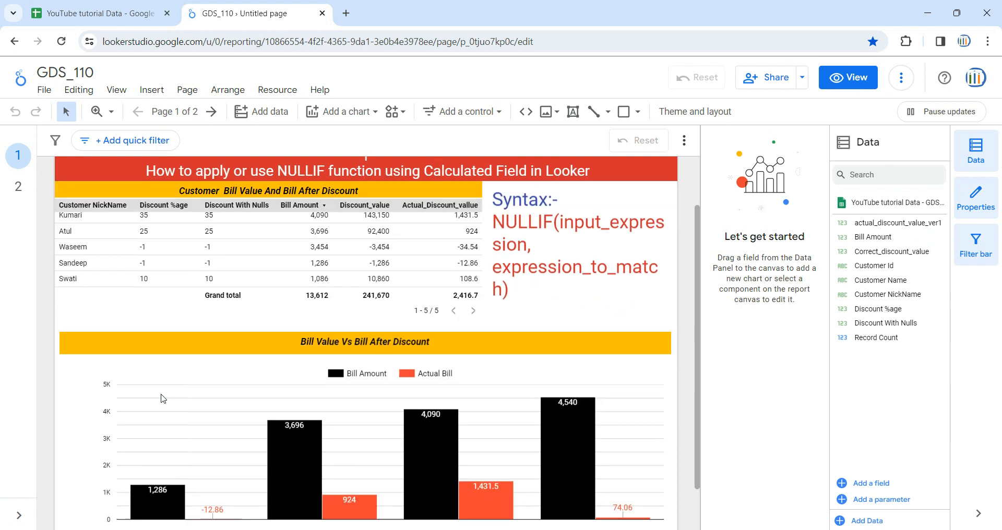
pyautogui.scroll(3, 160, 388)
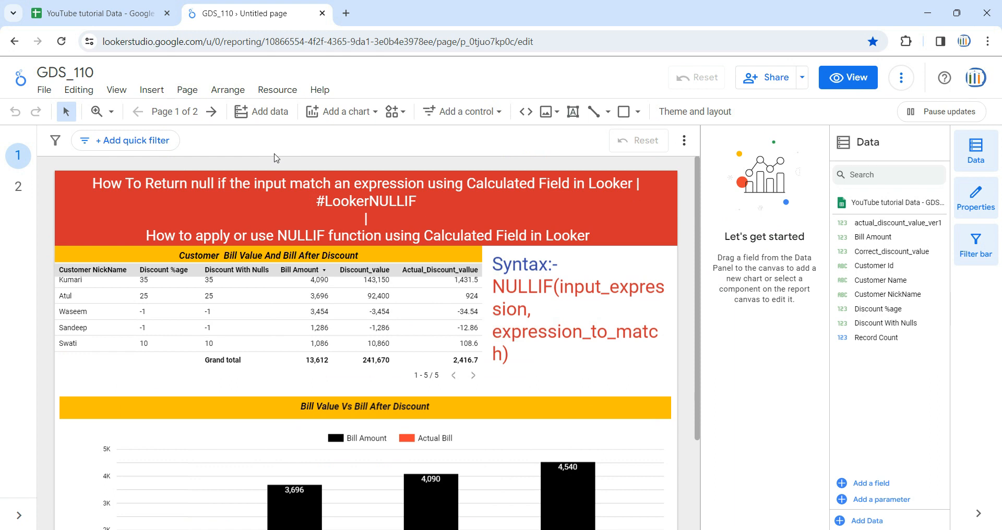
# - Look at the Google Sheets connector for adding data and the customer rows in the source sheet, then close without adding a source
pyautogui.click(256, 118)
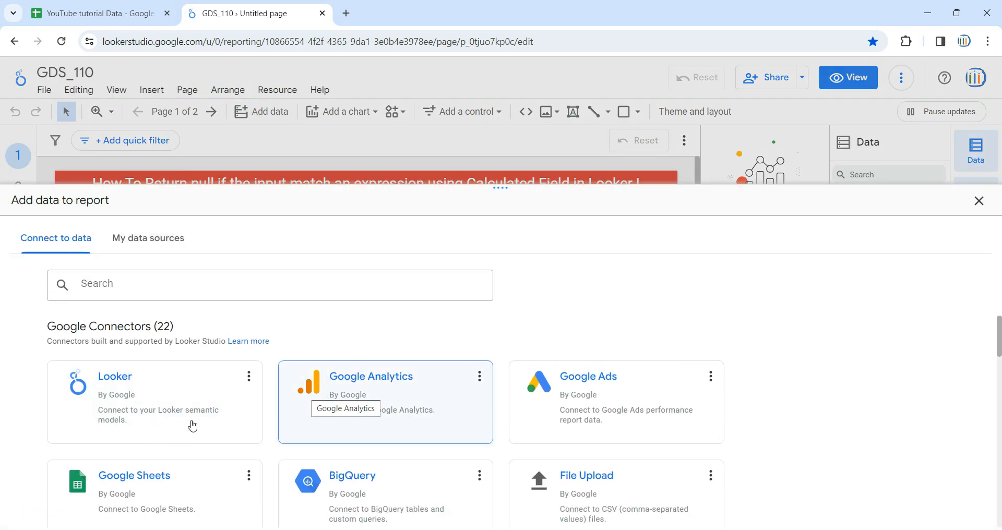
pyautogui.scroll(-1, 192, 425)
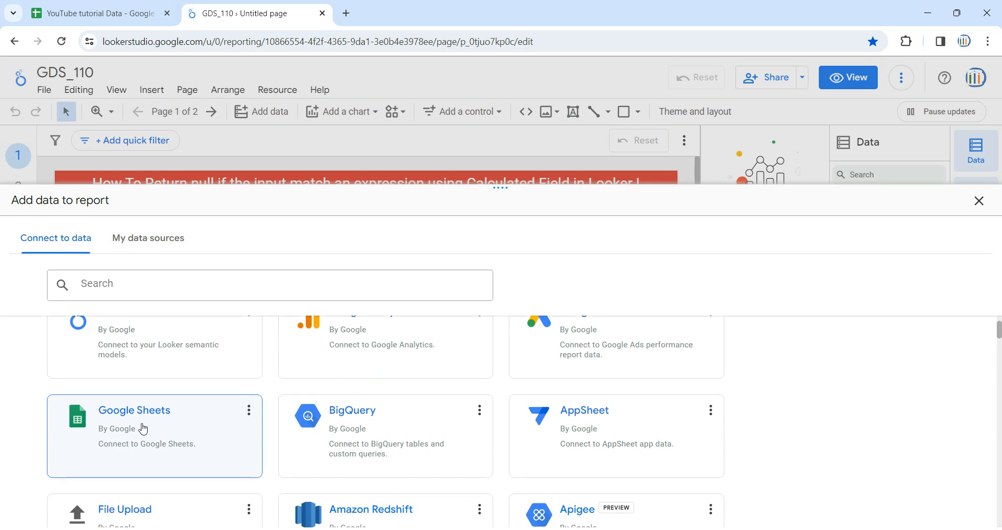
pyautogui.click(99, 13)
pyautogui.click(128, 214)
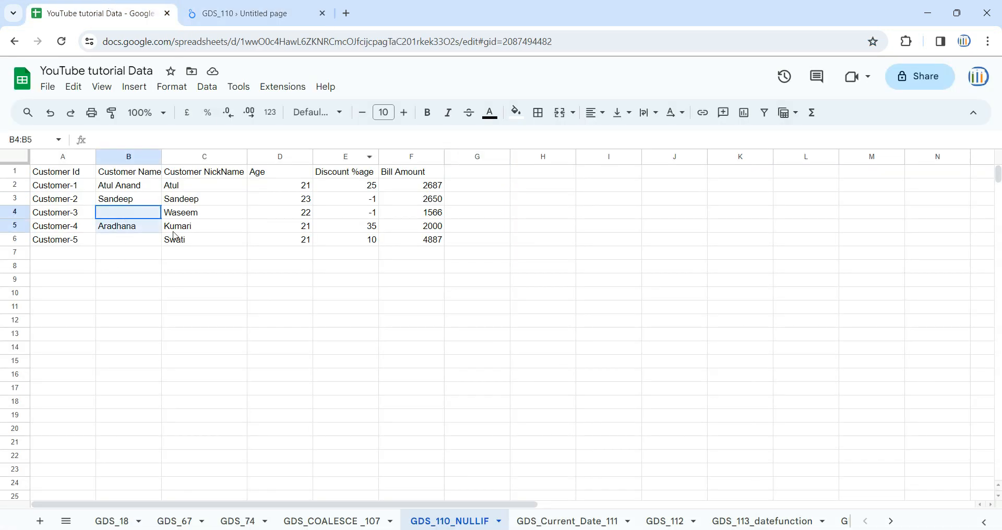
pyautogui.moveTo(128, 220); pyautogui.dragTo(320, 241)
pyautogui.hotkey('ctrl', 'Tab')
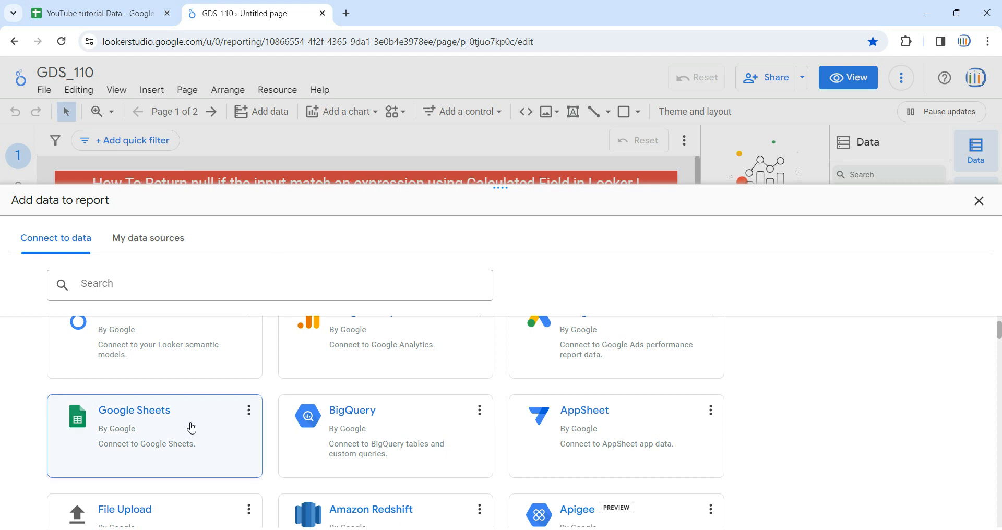
pyautogui.click(168, 434)
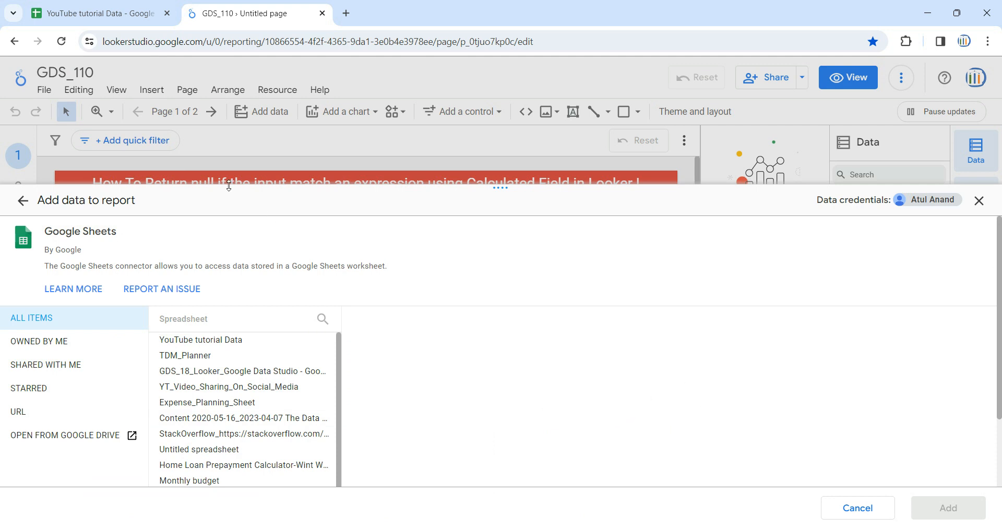
pyautogui.click(979, 200)
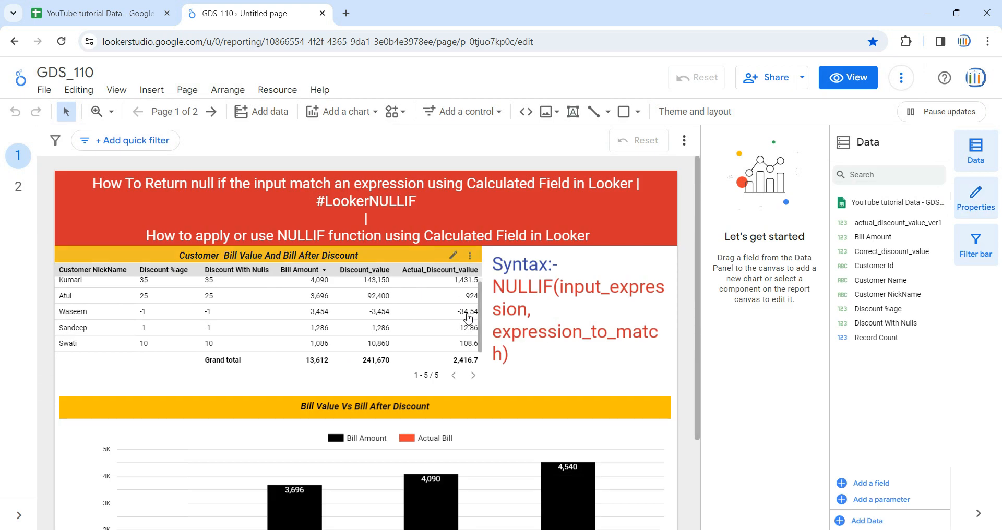
# - Insert a table on page 2 below the Customer Bill Value And Bill After Discount heading and widen it to nearly the page width
pyautogui.click(18, 186)
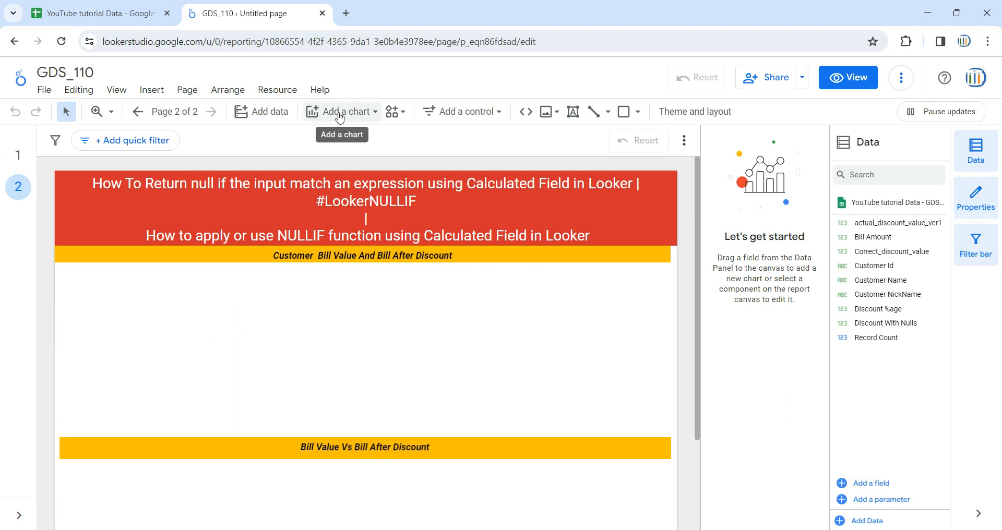
pyautogui.click(373, 116)
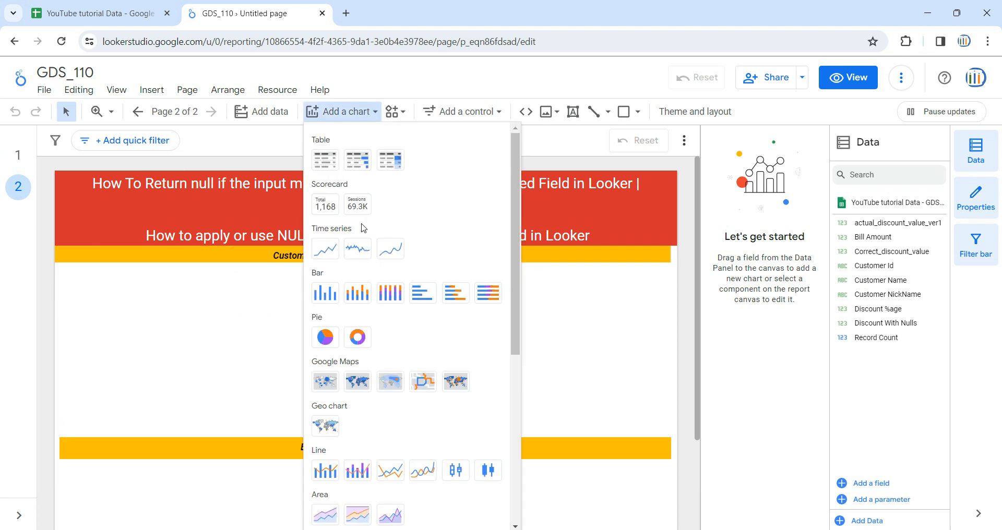
pyautogui.click(333, 162)
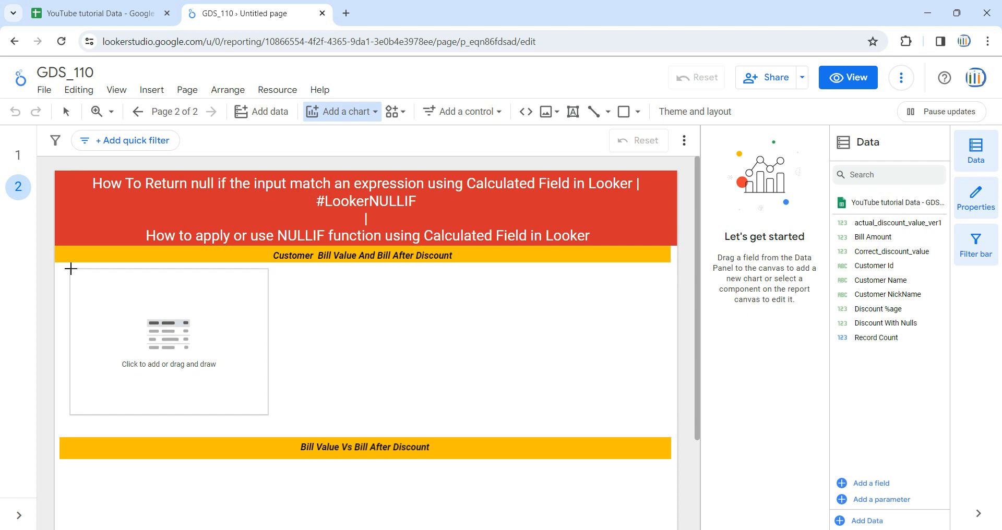
pyautogui.click(70, 270)
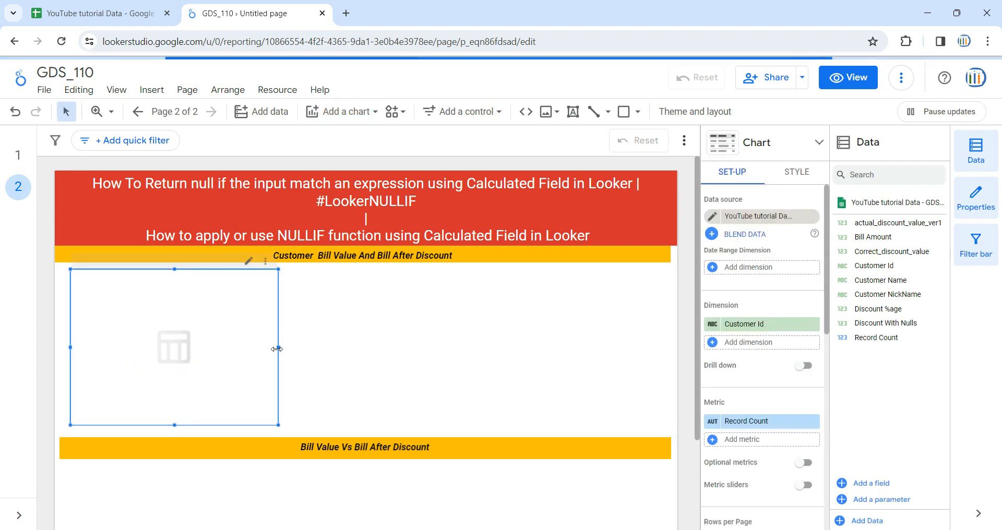
pyautogui.moveTo(277, 349); pyautogui.dragTo(664, 337)
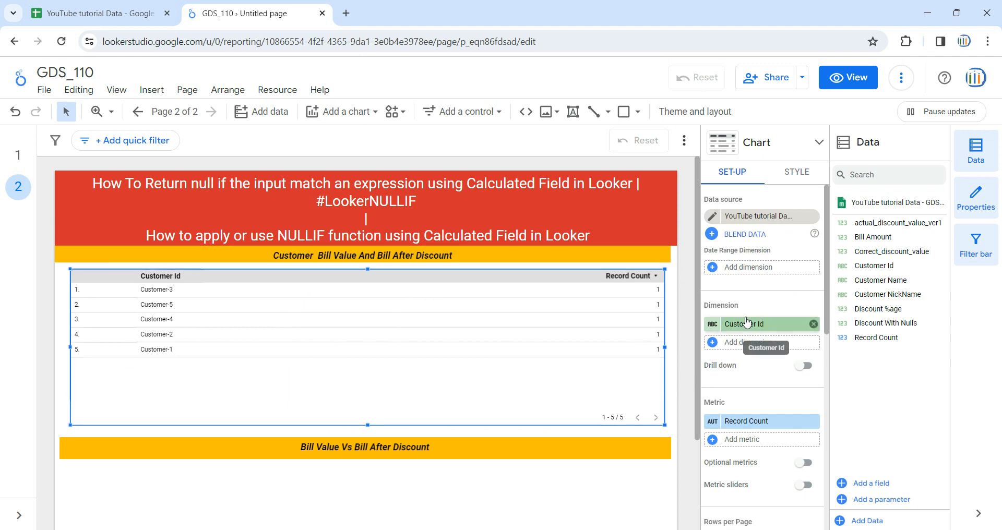
# - Replace the table's Customer Id dimension with Customer Name and Customer NickName
pyautogui.click(814, 325)
pyautogui.moveTo(883, 281); pyautogui.dragTo(806, 330)
pyautogui.moveTo(887, 295); pyautogui.dragTo(804, 345)
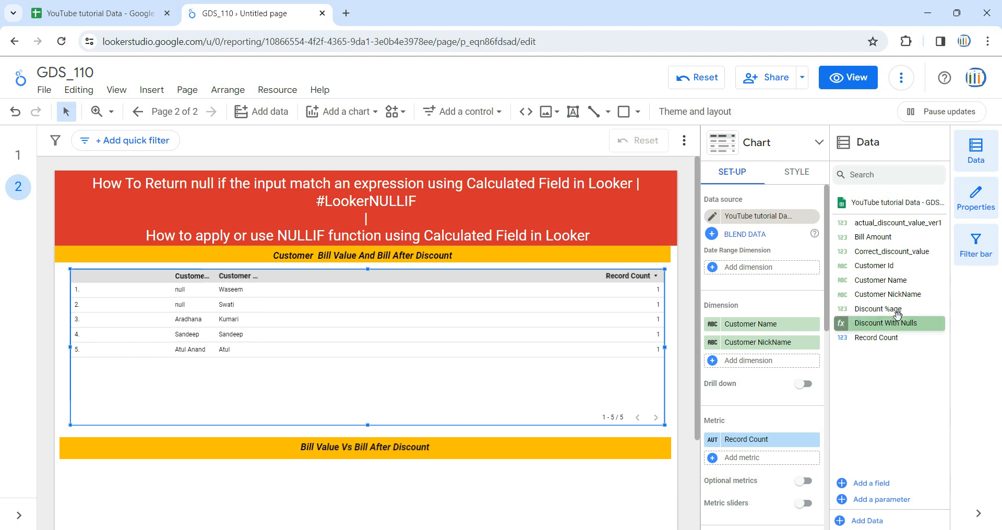
# - Add Discount %age as the table's third dimension and replace the Record Count metric with Bill Amount
pyautogui.click(60, 12)
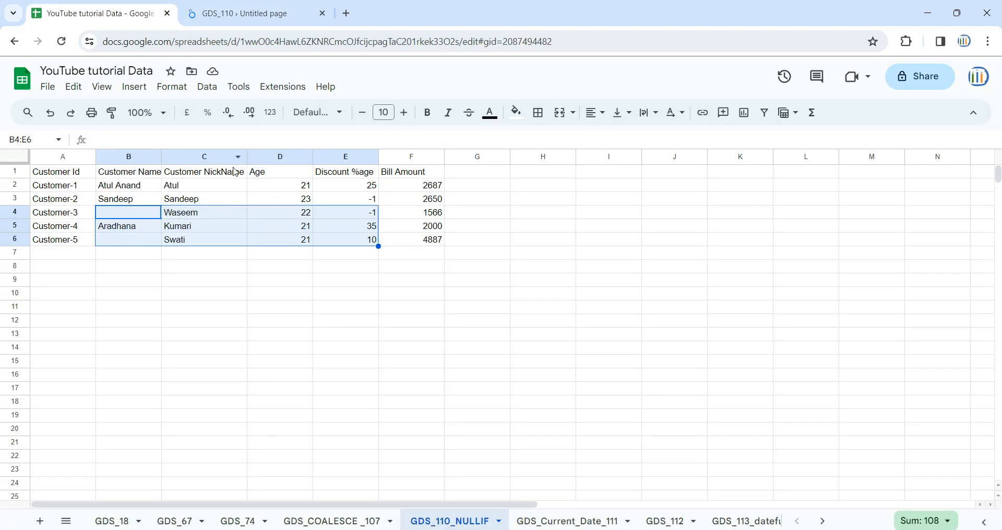
pyautogui.click(345, 164)
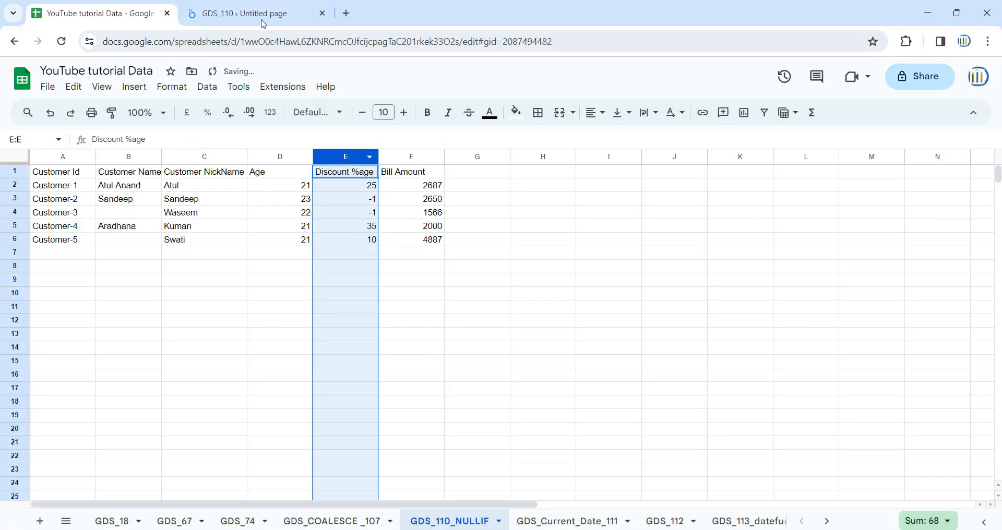
pyautogui.click(245, 13)
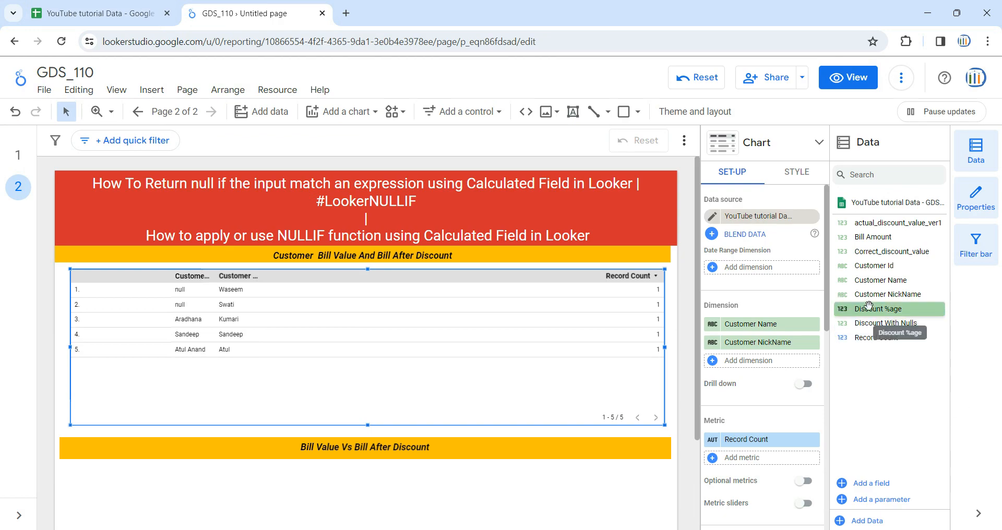
pyautogui.moveTo(868, 309); pyautogui.dragTo(760, 353)
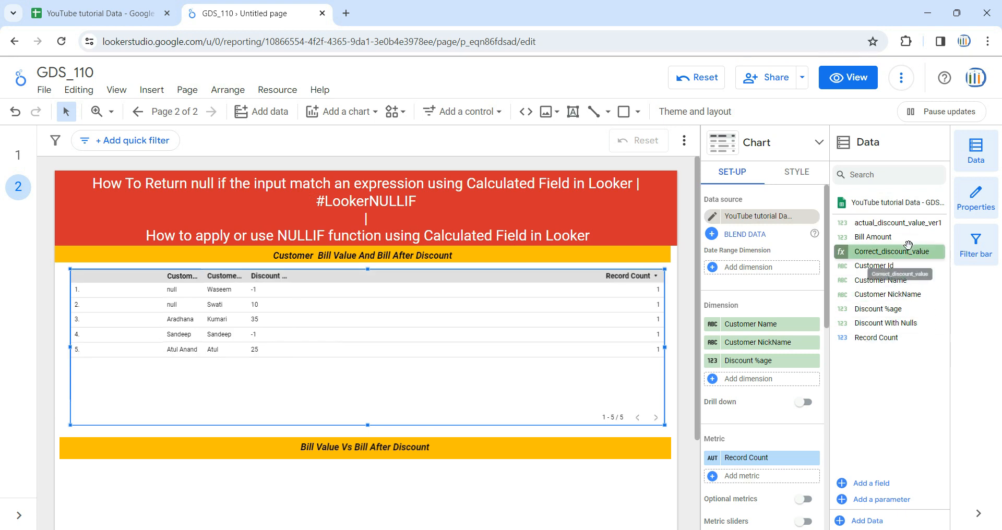
pyautogui.moveTo(905, 251); pyautogui.dragTo(792, 464)
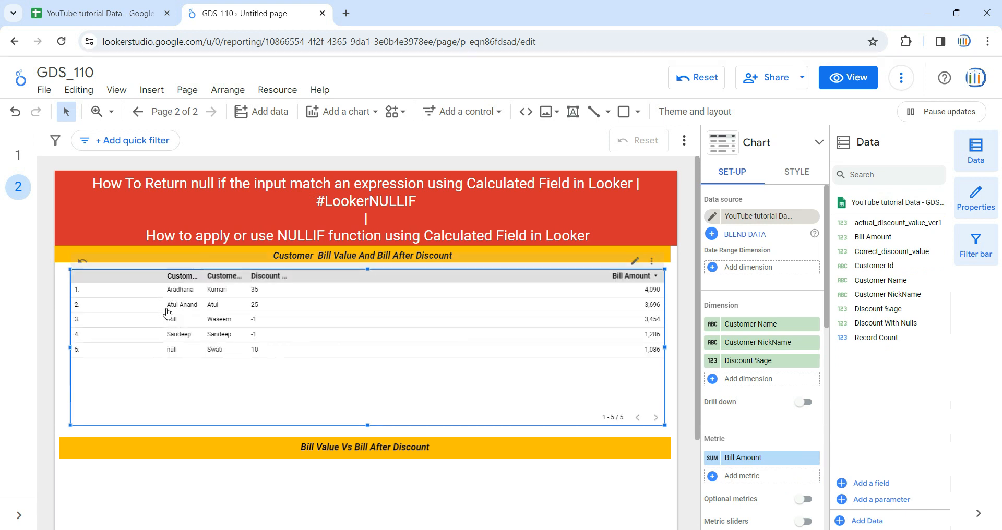
# - Adjust the table's column widths so the Customer Name, Customer NickName and Discount %age headers fit in full
pyautogui.click(219, 376)
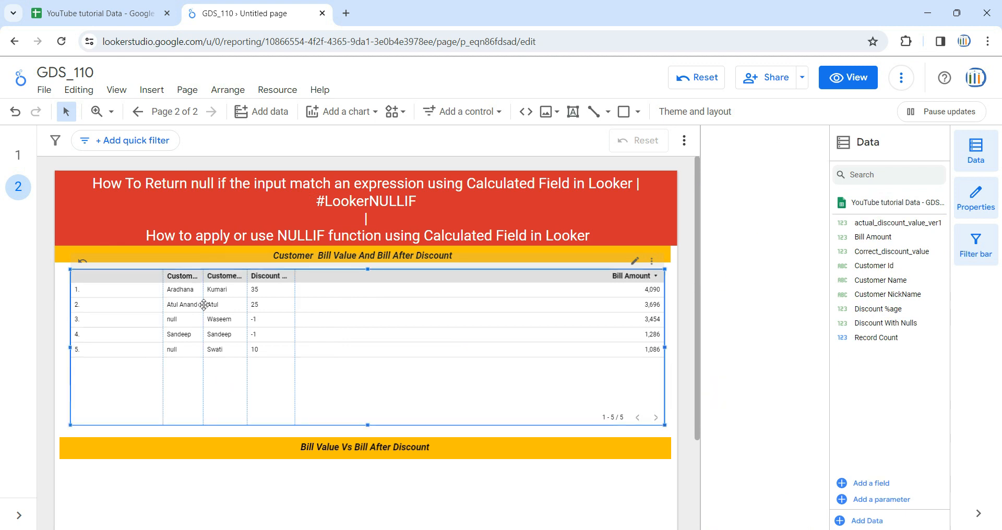
pyautogui.moveTo(162, 316); pyautogui.dragTo(101, 317)
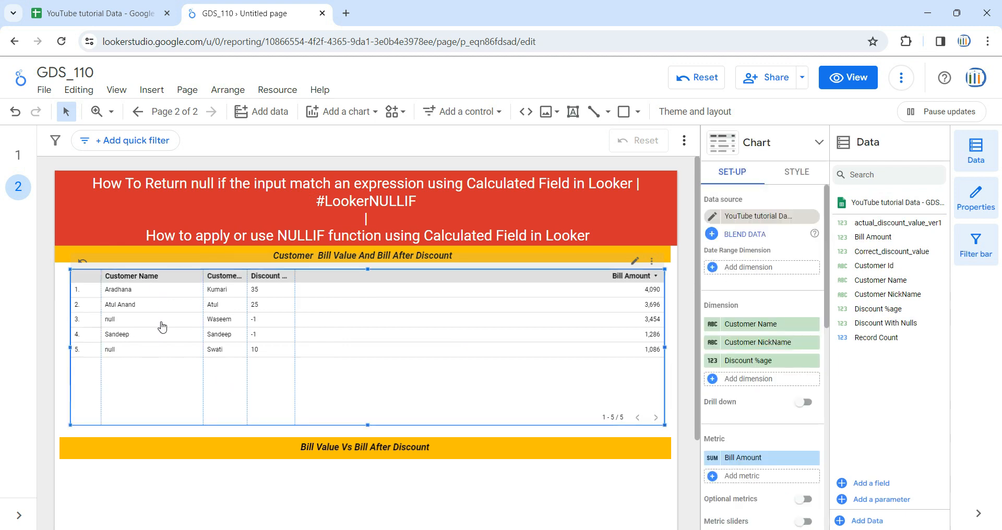
pyautogui.moveTo(203, 299); pyautogui.dragTo(172, 312)
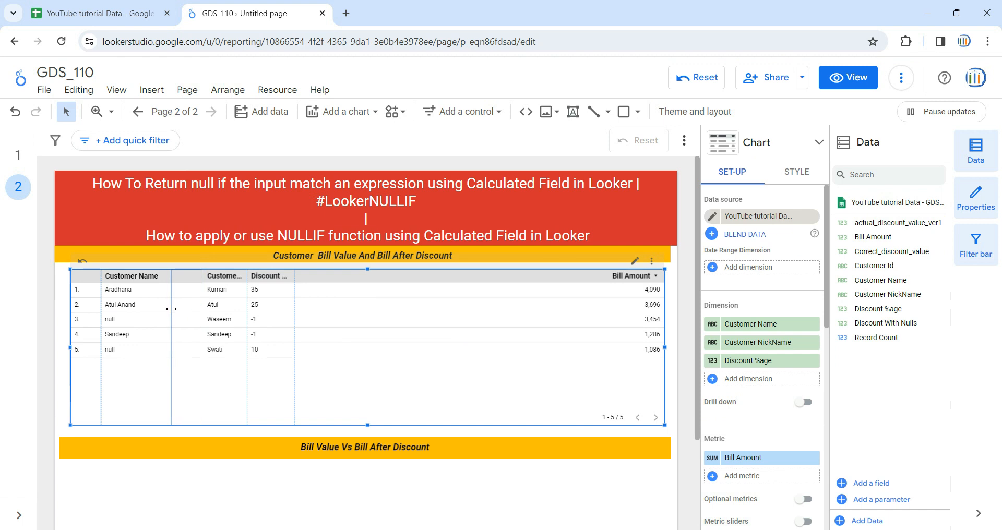
pyautogui.moveTo(248, 305); pyautogui.dragTo(355, 300)
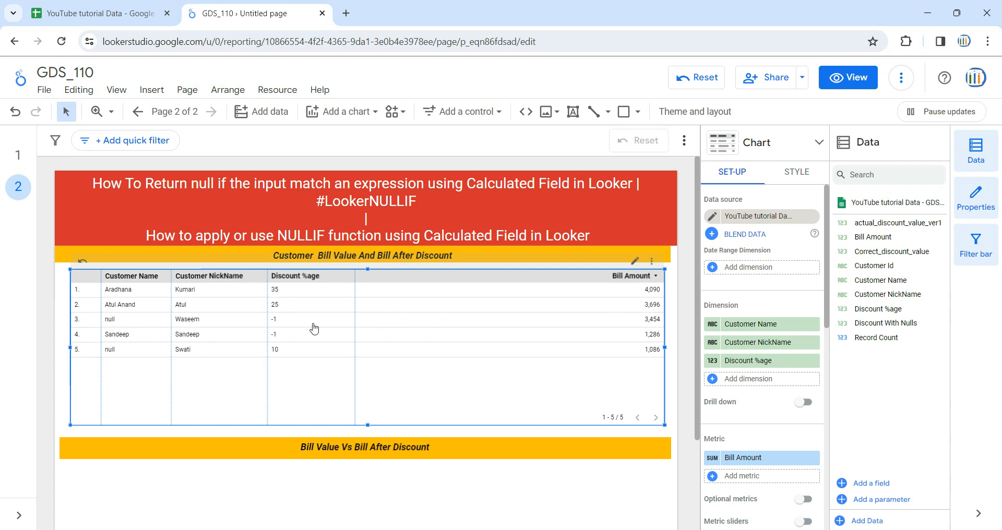
pyautogui.moveTo(885, 310); pyautogui.dragTo(779, 484)
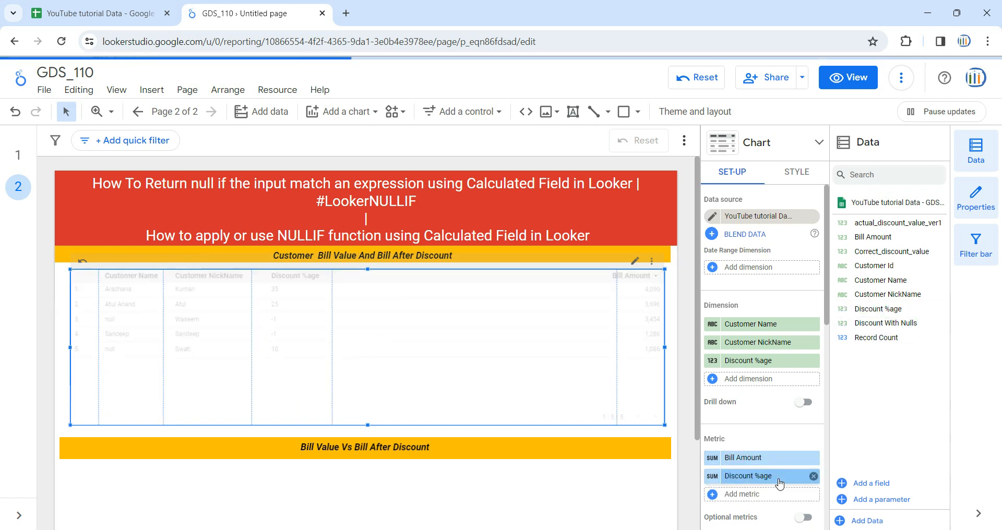
pyautogui.moveTo(617, 307); pyautogui.dragTo(520, 313)
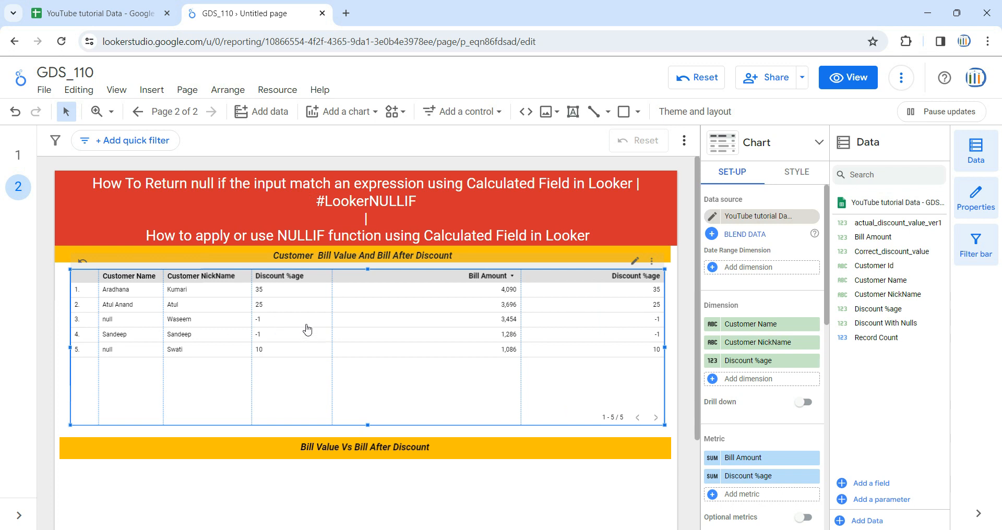
pyautogui.click(814, 476)
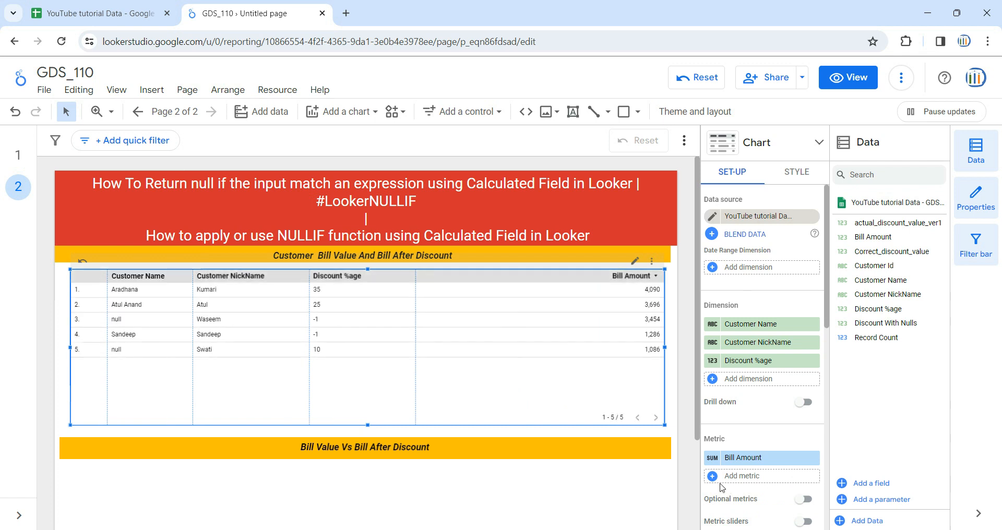
# - Create a new calculated metric field for the table and name it Discount_with_error
pyautogui.click(712, 476)
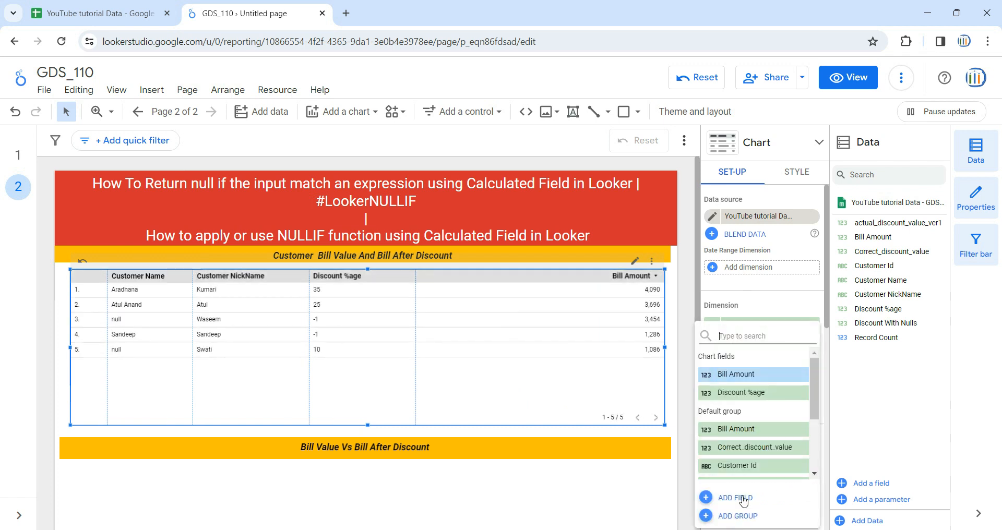
pyautogui.click(744, 504)
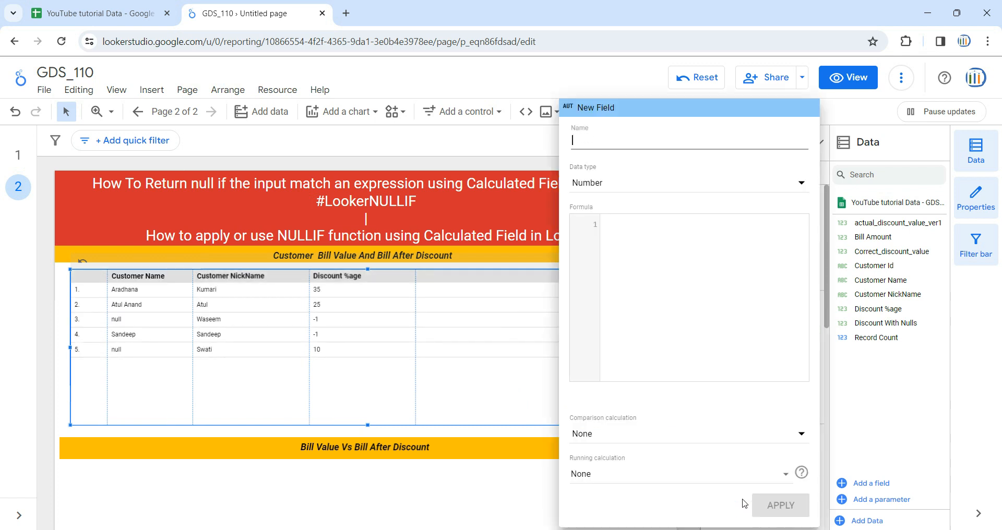
pyautogui.click(655, 147)
pyautogui.write('Discount_witherror')
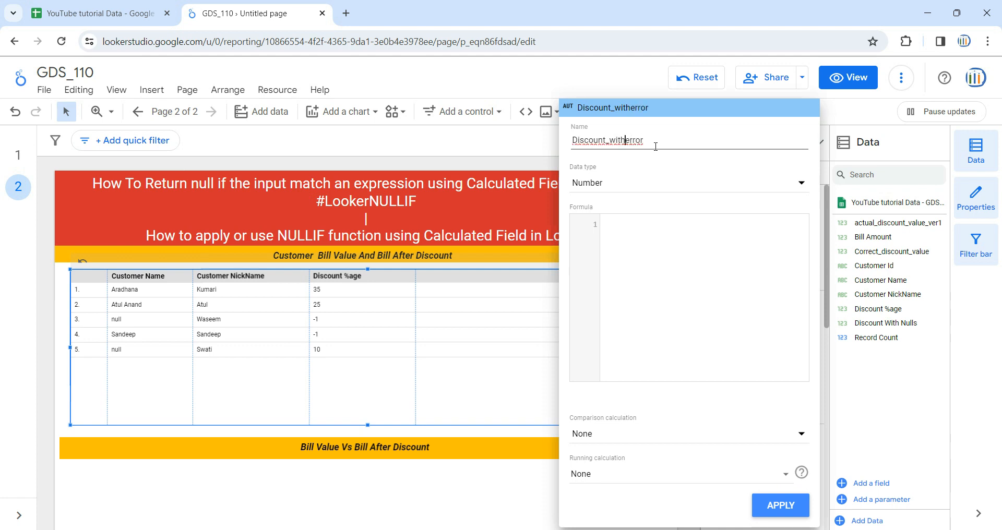
pyautogui.write('_')
# - Set the Discount_with_error formula to Bill Amount*(Discount %age/100)
pyautogui.click(670, 239)
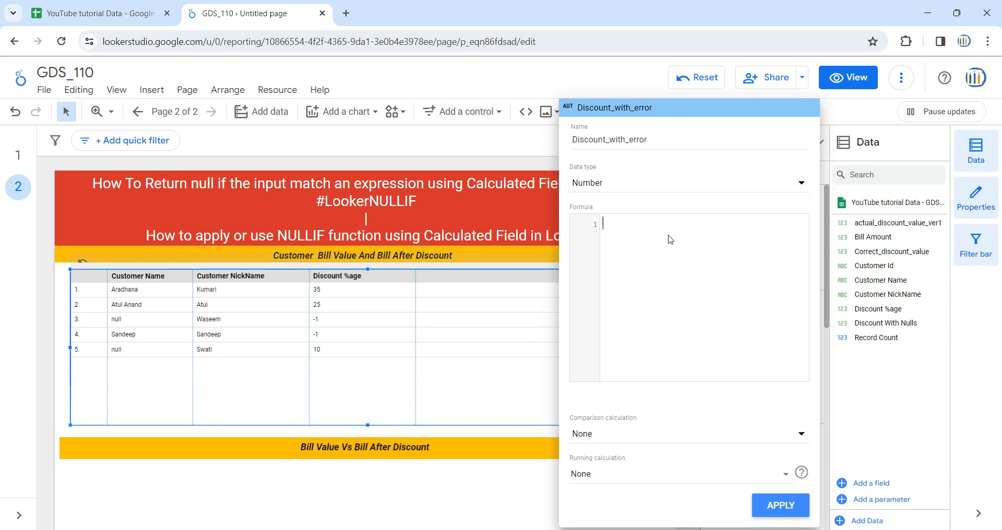
pyautogui.write('Bill')
pyautogui.press('Return')
pyautogui.write('*')
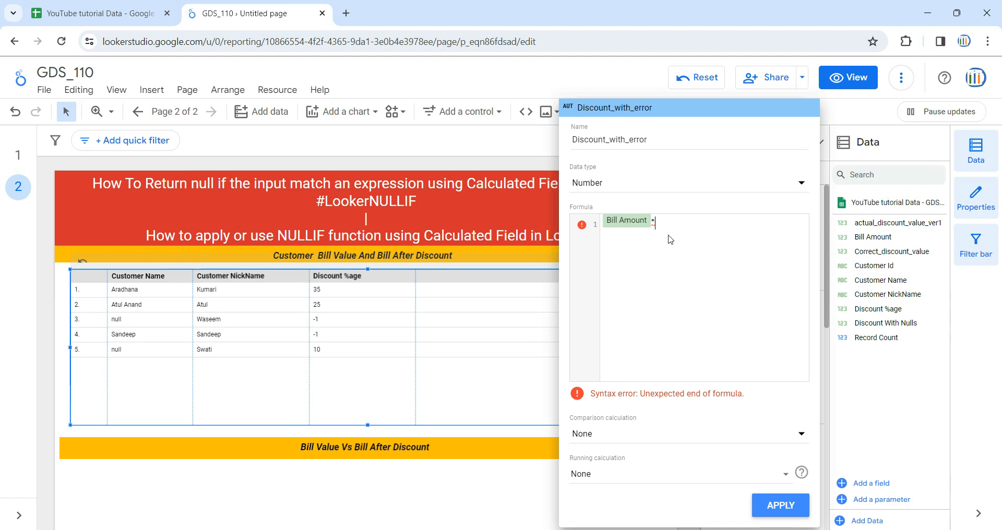
pyautogui.write('Dis')
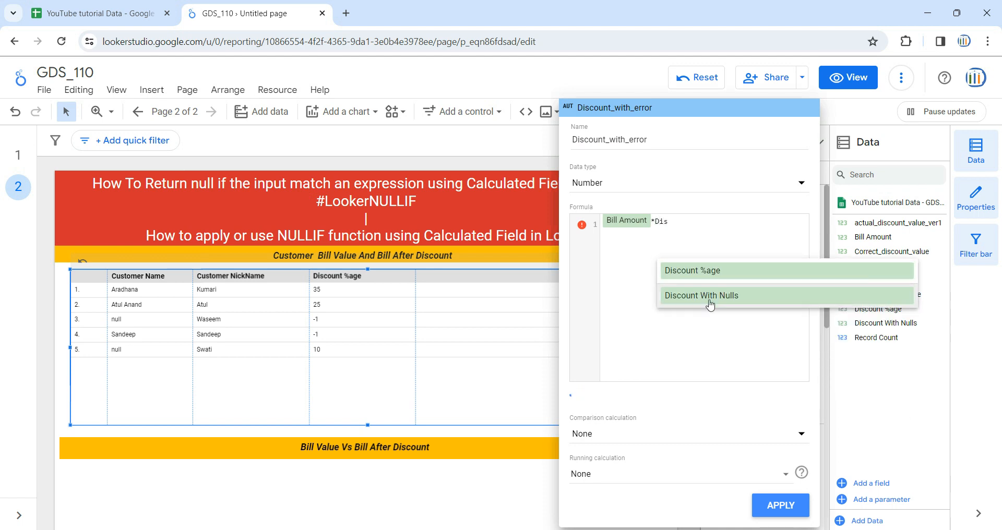
pyautogui.click(709, 272)
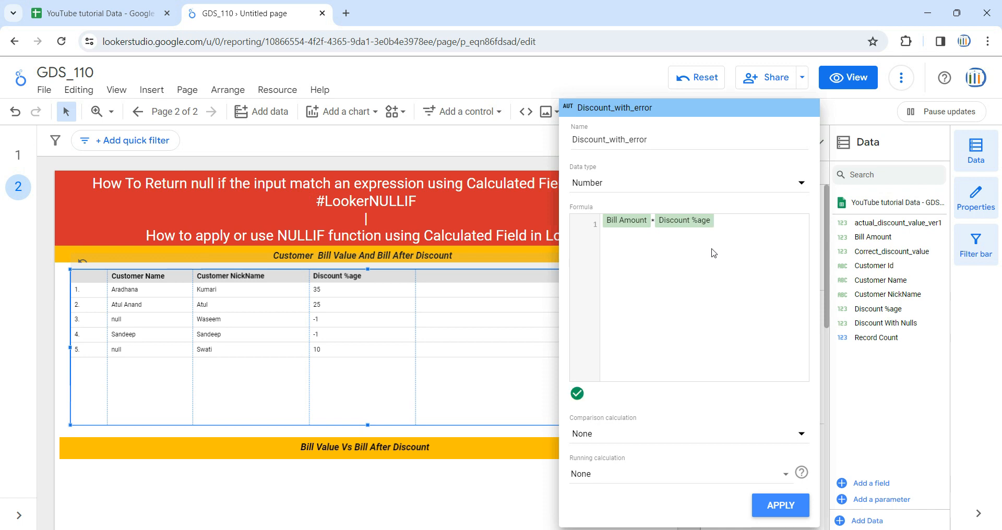
pyautogui.write('/100')
pyautogui.write('(')
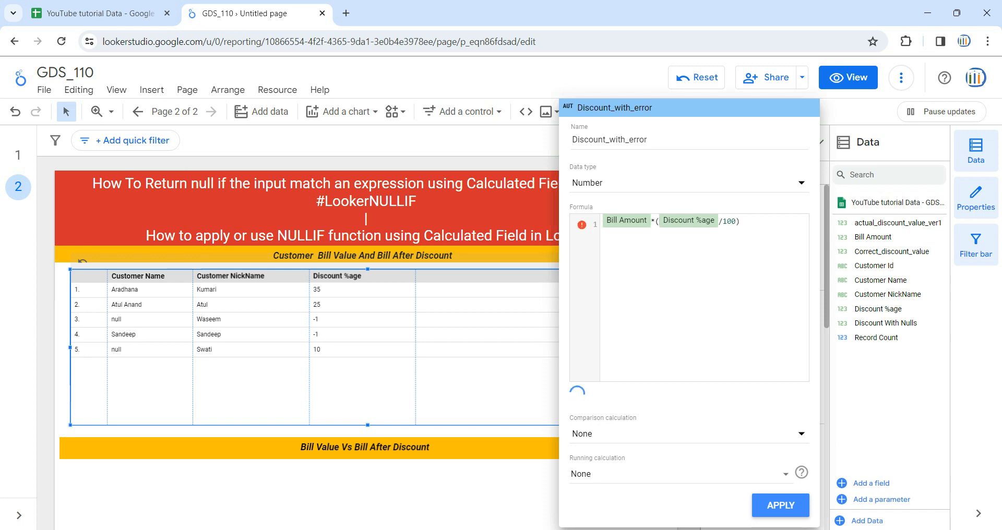
# - Apply the Discount_with_error field to the table and widen its column so the full header fits
pyautogui.click(786, 509)
pyautogui.scroll(-3, 679, 235)
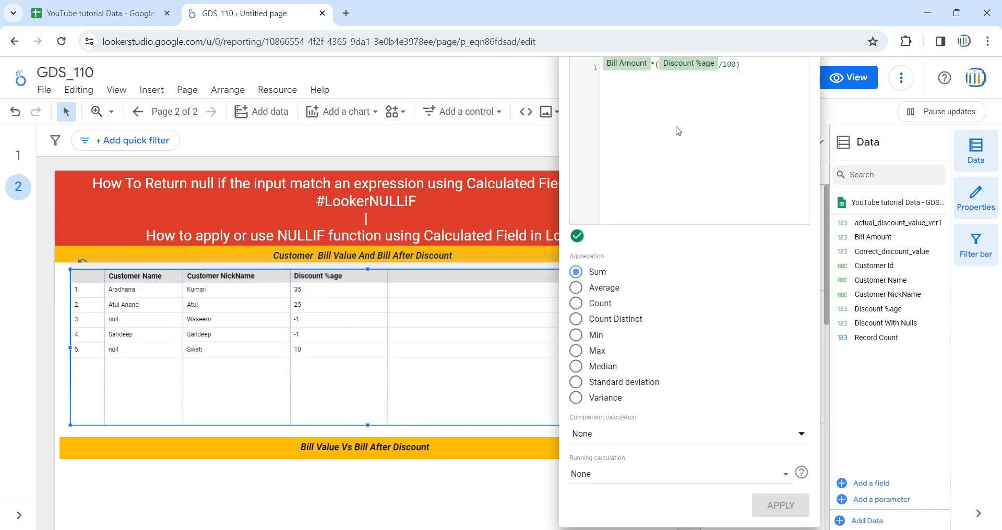
pyautogui.click(129, 164)
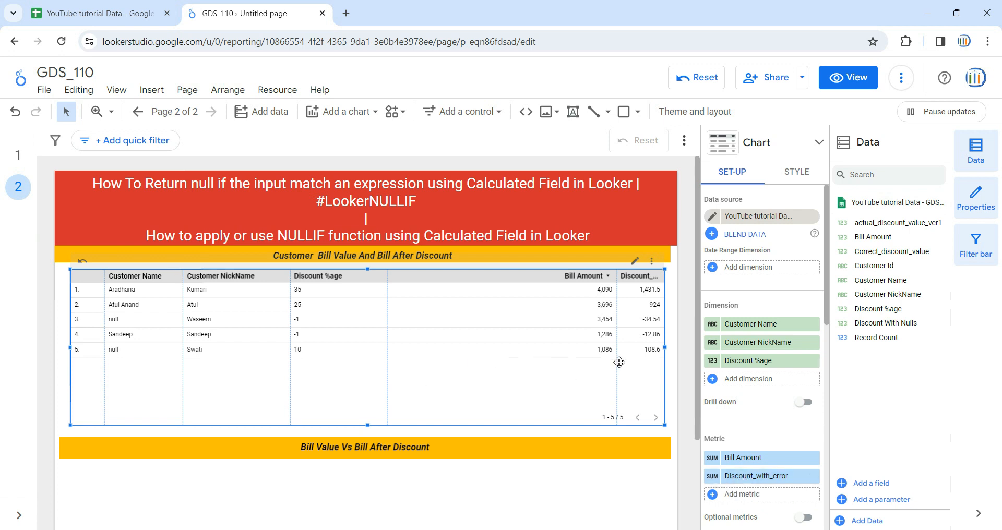
pyautogui.moveTo(615, 362); pyautogui.dragTo(578, 392)
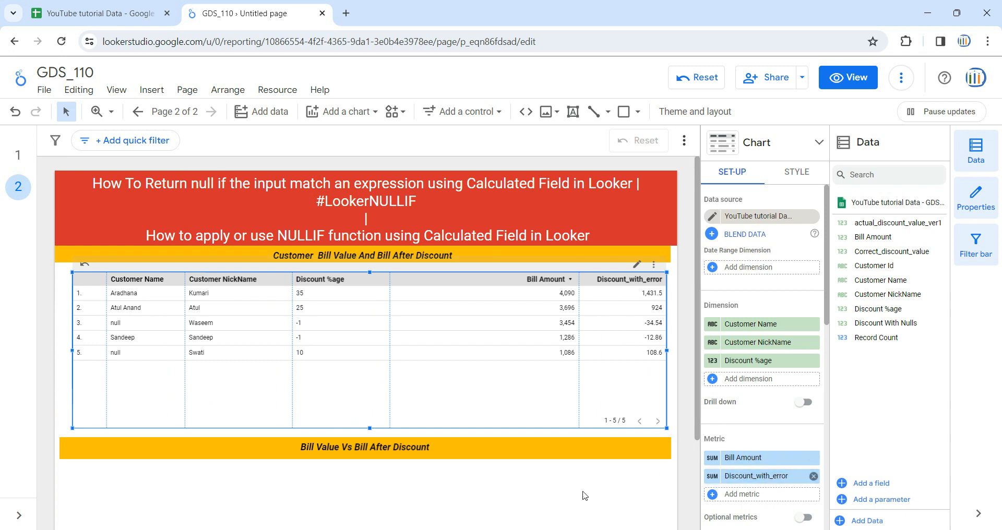
# - Widen the table's Discount_with_error column slightly by shifting its boundary with the Bill Amount column
pyautogui.scroll(-3, 526, 495)
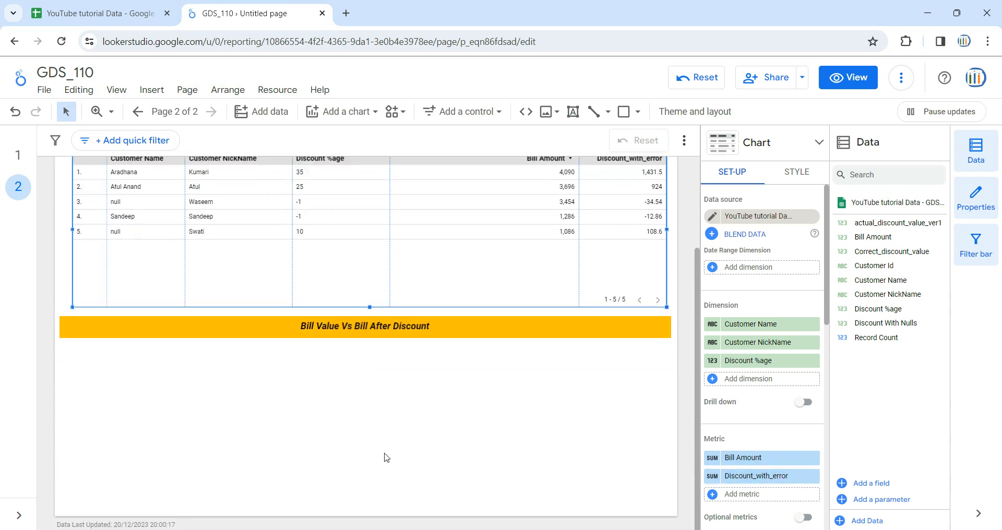
pyautogui.scroll(3, 387, 458)
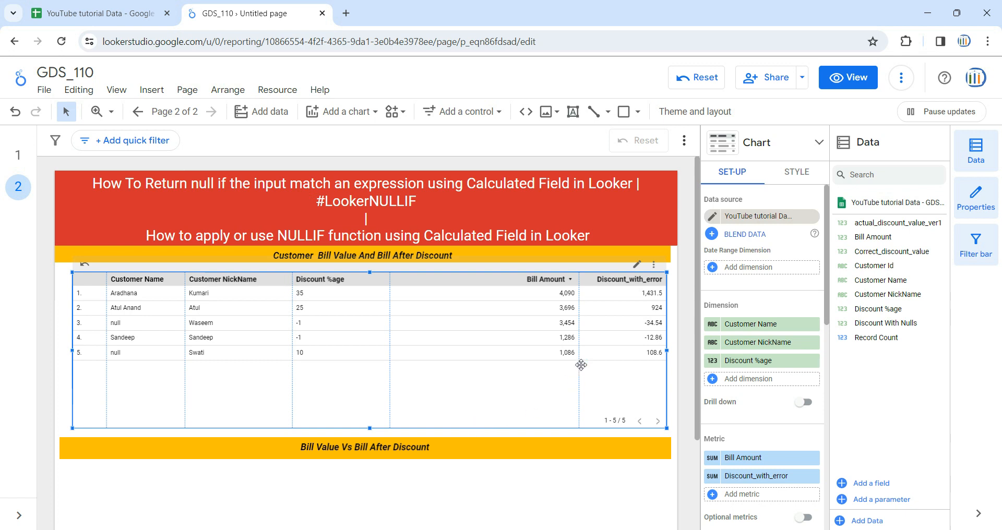
pyautogui.moveTo(579, 364); pyautogui.dragTo(572, 365)
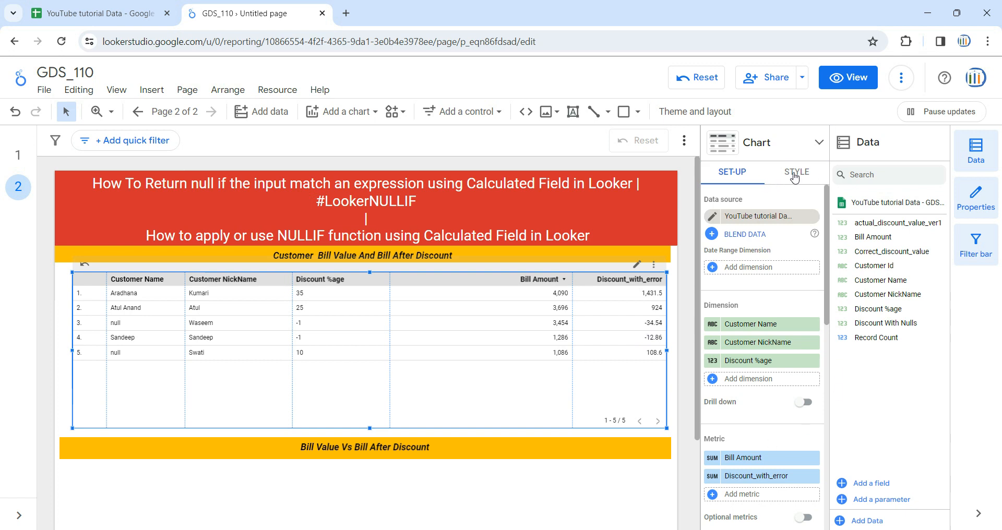
# - Set the table labels' font size to 24px and show the table's summary row
pyautogui.click(794, 173)
pyautogui.scroll(-3, 778, 336)
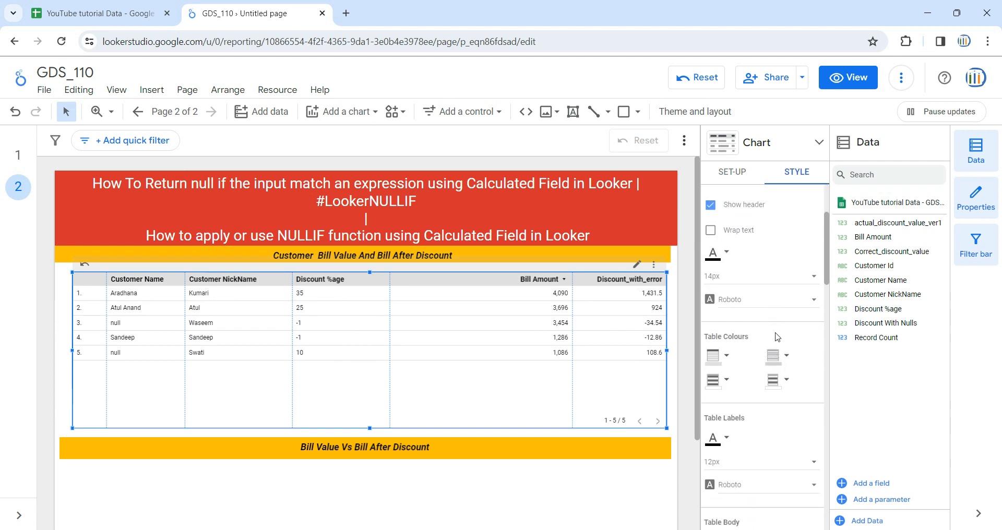
pyautogui.scroll(-3, 776, 337)
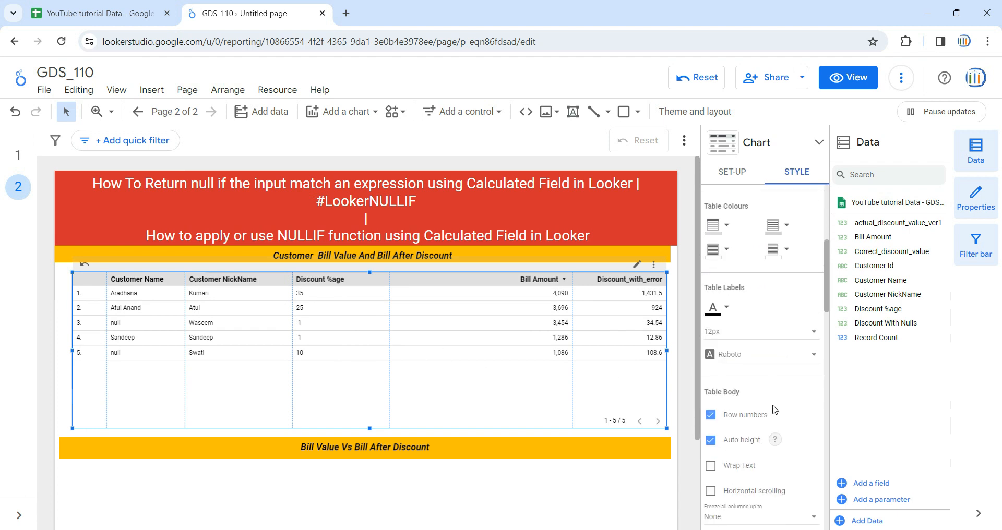
pyautogui.click(748, 332)
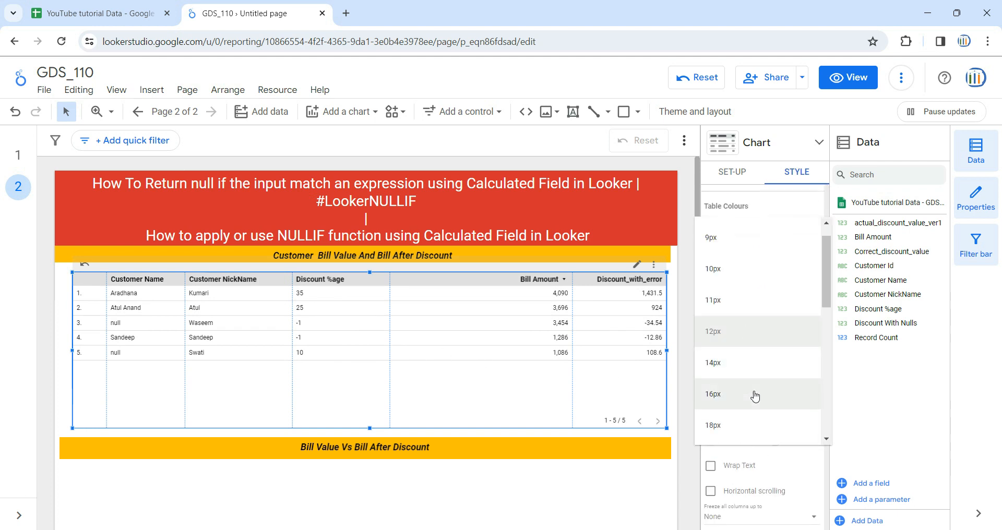
pyautogui.click(755, 397)
pyautogui.click(748, 346)
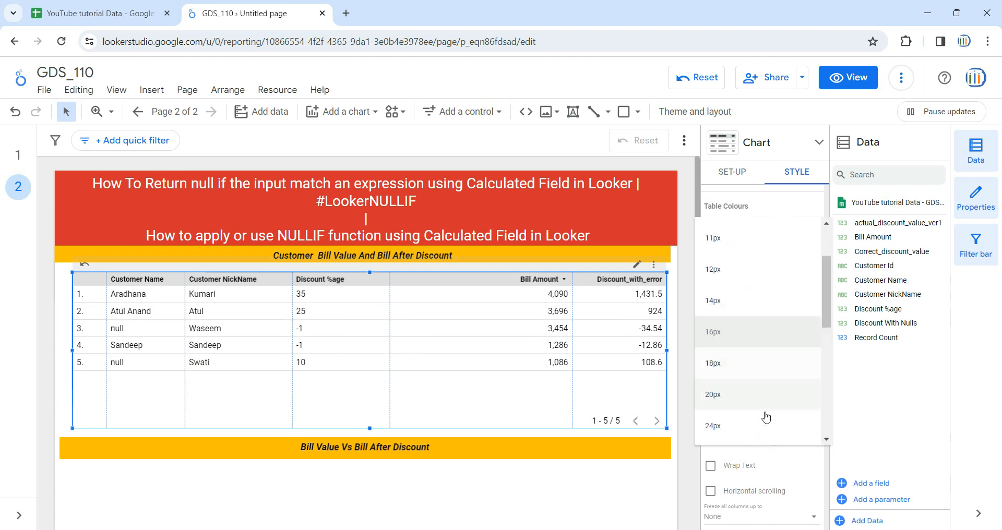
pyautogui.click(762, 427)
pyautogui.scroll(-5, 781, 318)
pyautogui.click(753, 334)
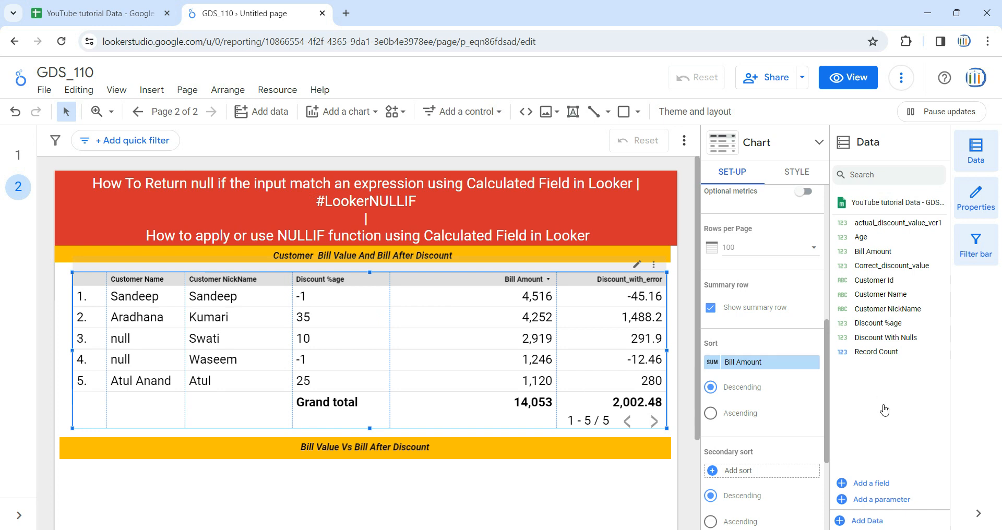
# - Create a new calculated field in the data source and name it Acutal_discount_percentage
pyautogui.click(873, 484)
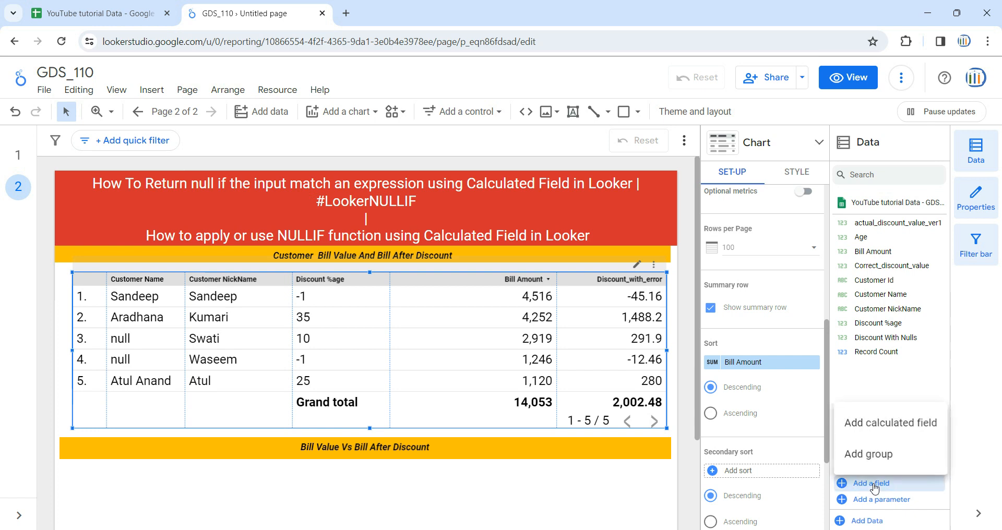
pyautogui.click(884, 430)
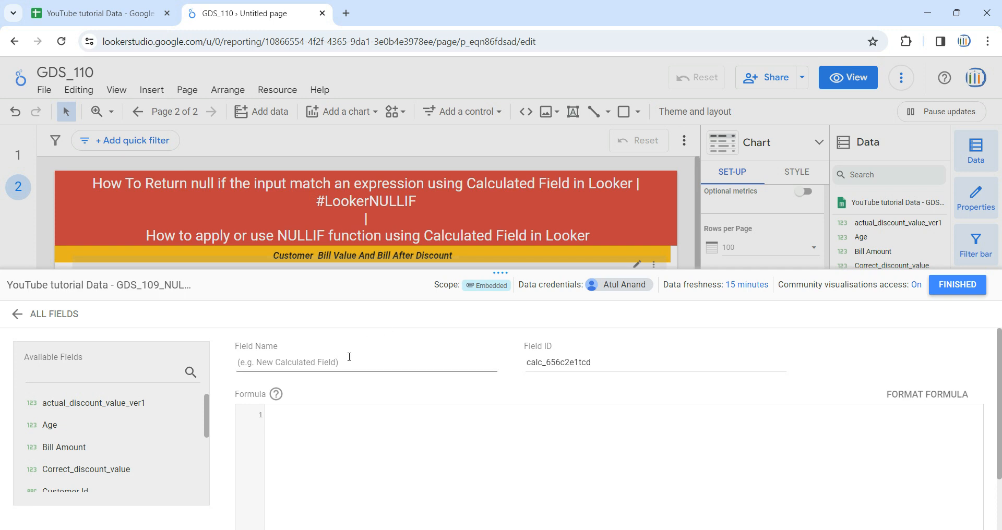
pyautogui.write('Acut')
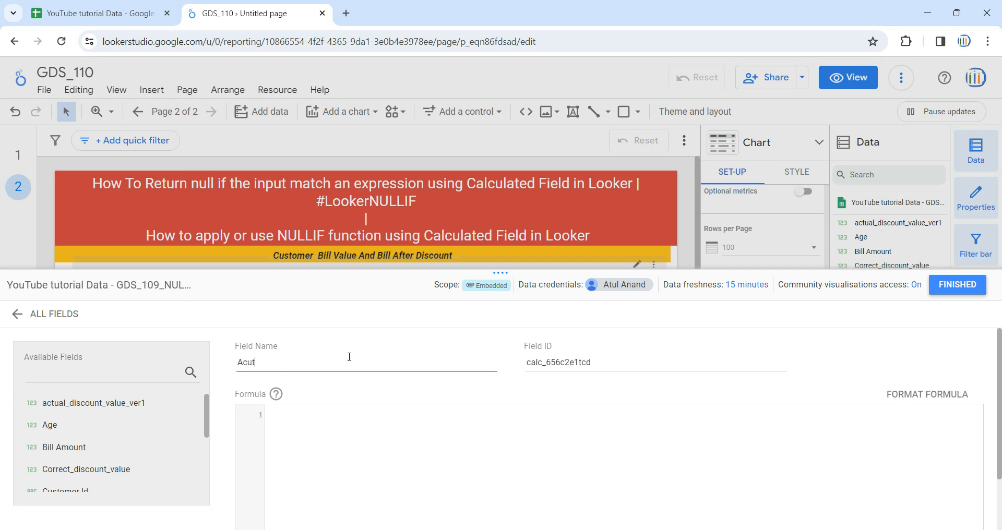
pyautogui.write('al discount percentage')
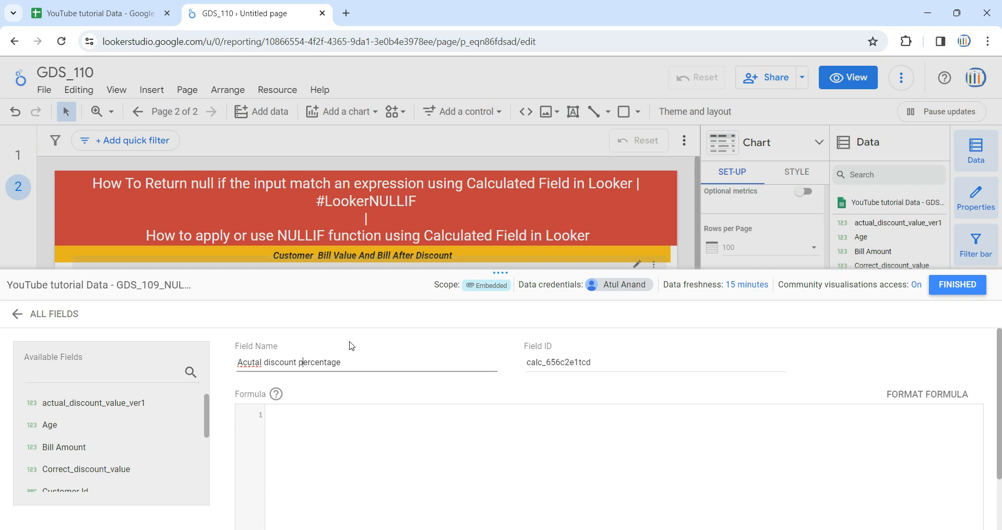
pyautogui.press('BackSpace')
pyautogui.write('_')
pyautogui.press('BackSpace')
pyautogui.write('_')
# - Set the Acutal_discount_percentage formula to NULLIF(Discount %age,-1)
pyautogui.click(433, 417)
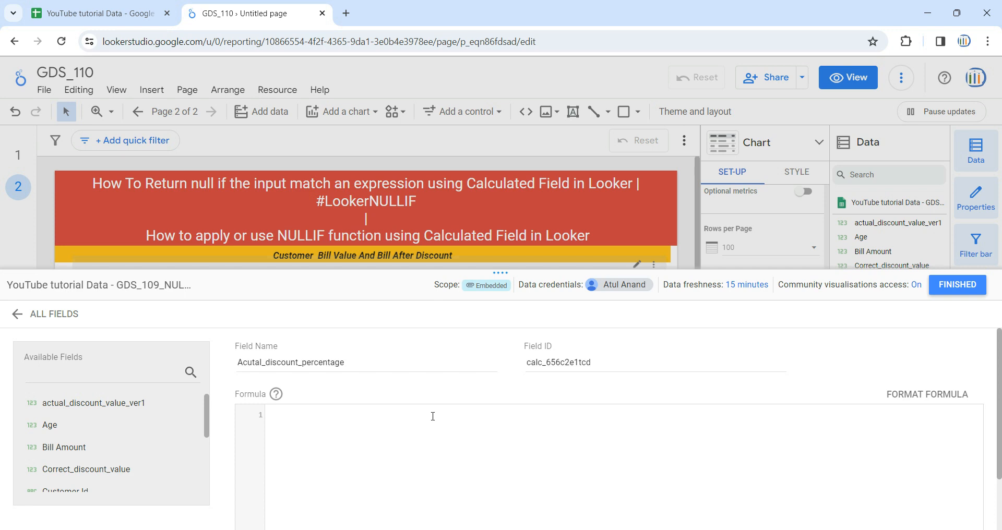
pyautogui.write('nul')
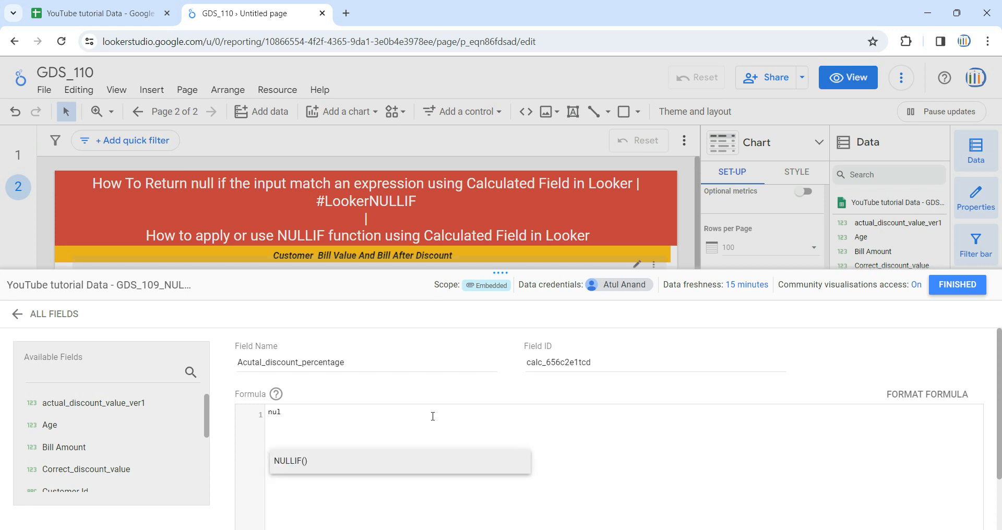
pyautogui.press('Return')
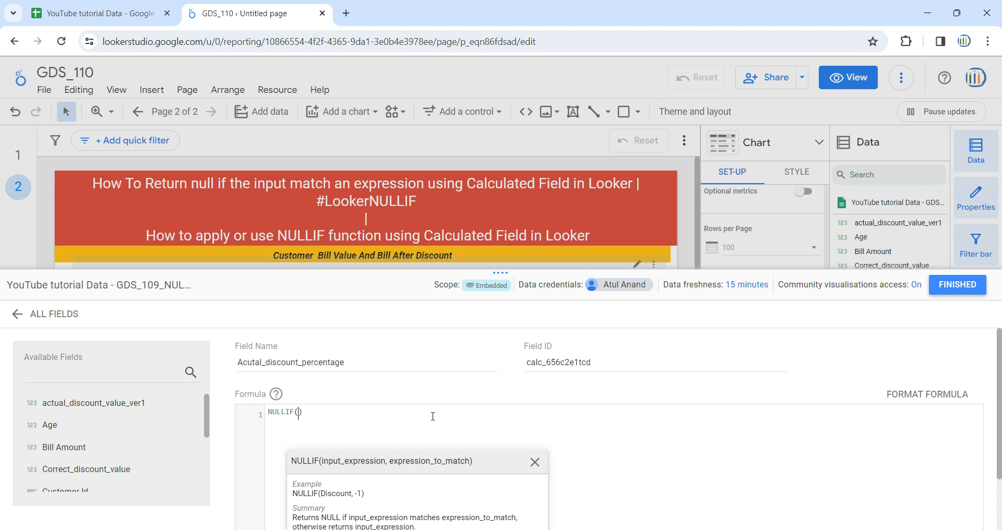
pyautogui.write('dis')
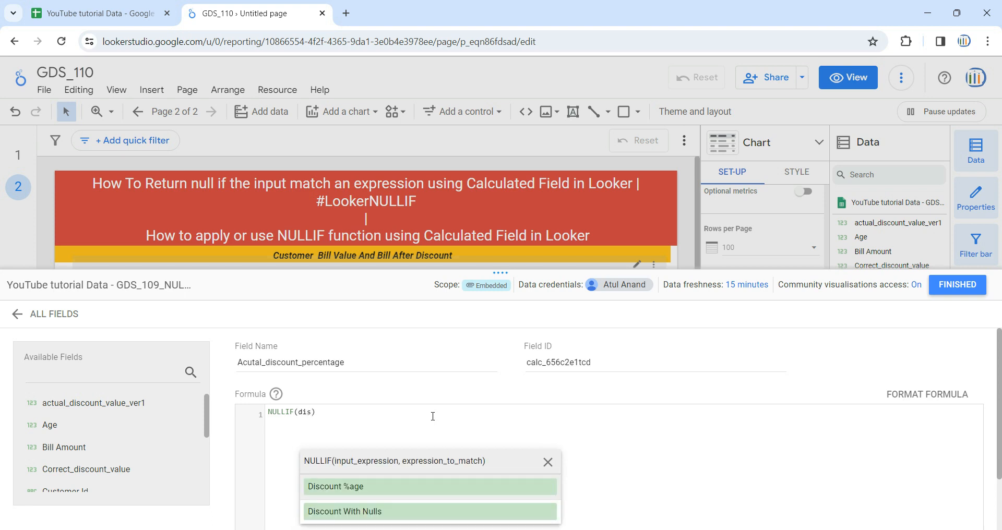
pyautogui.click(381, 488)
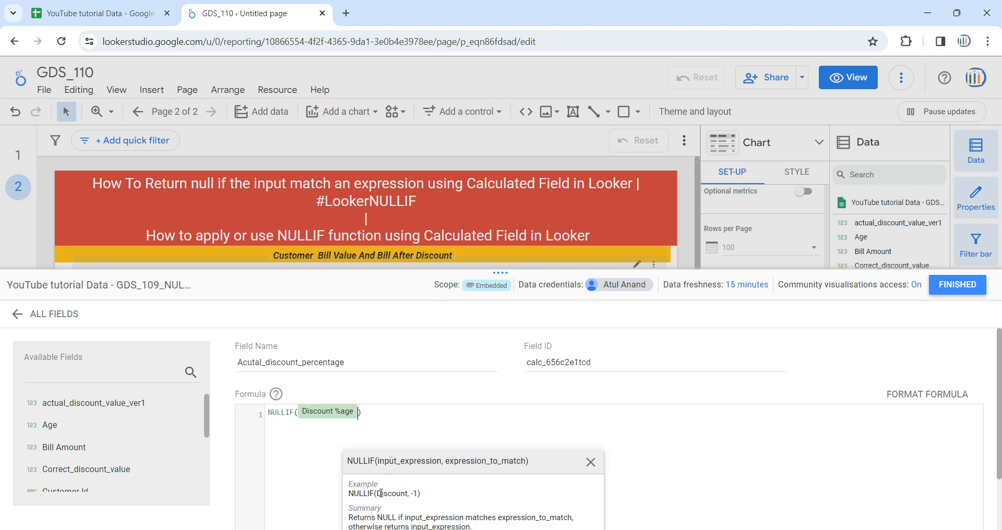
pyautogui.click(359, 412)
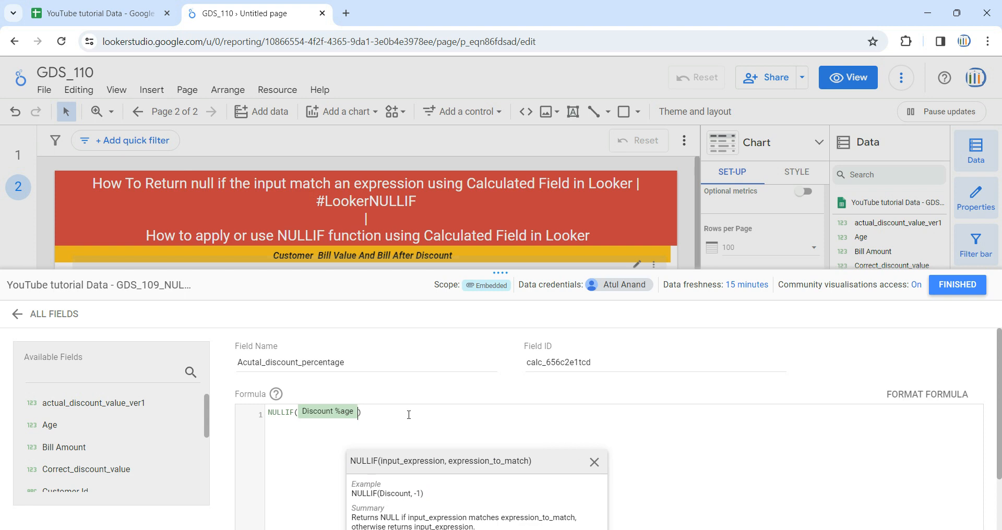
pyautogui.scroll(-1, 408, 415)
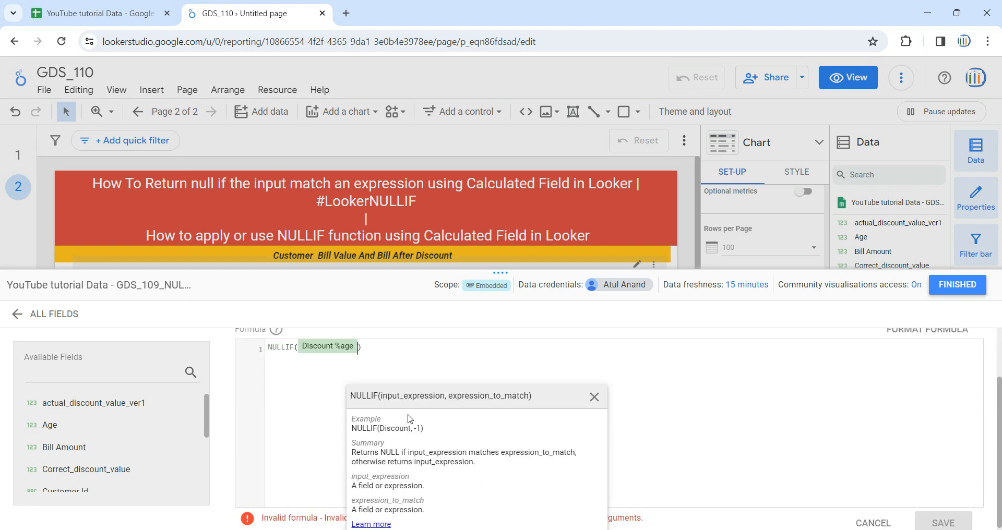
pyautogui.write(',-1')
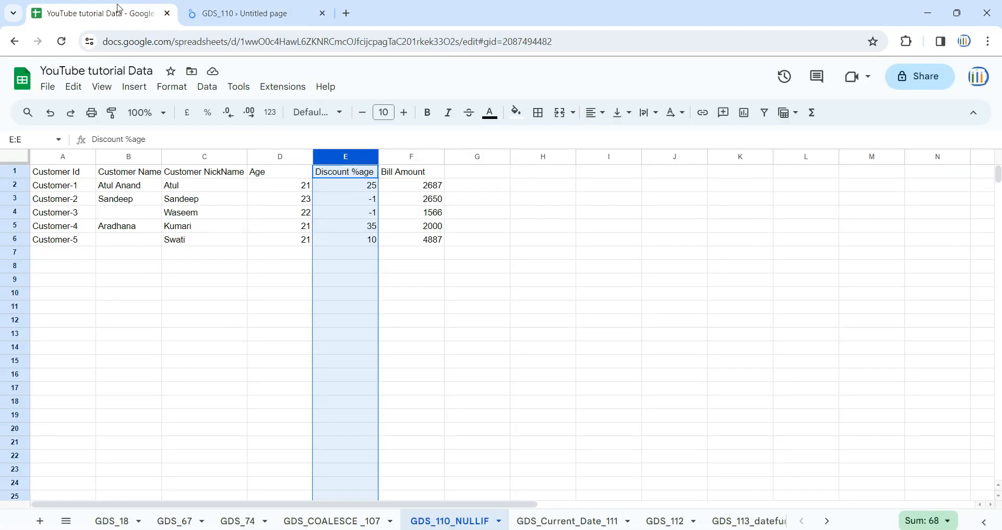
# - Switch to Google Sheets and examine the Discount %age values for the first three customers in the GDS_110_NULLIF sheet
pyautogui.click(99, 13)
pyautogui.click(208, 191)
pyautogui.click(343, 189)
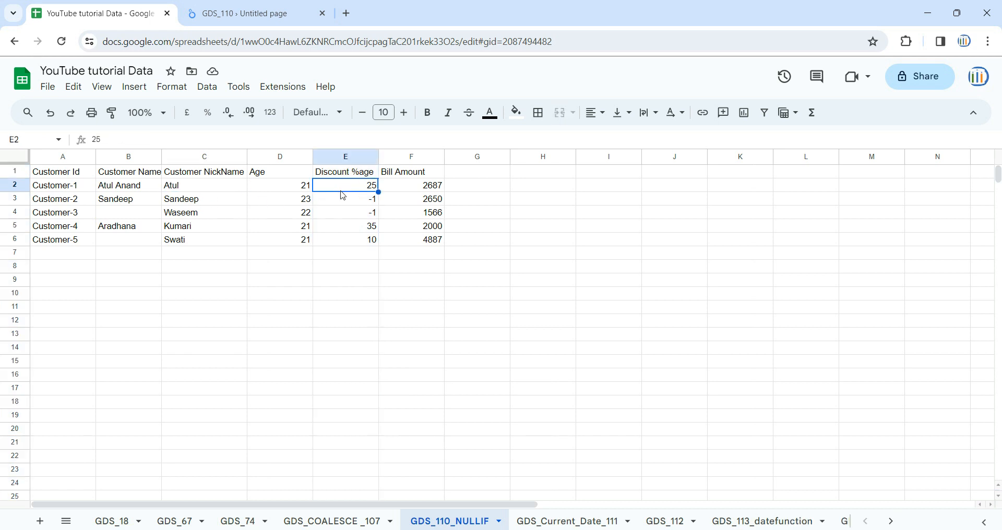
pyautogui.click(360, 201)
pyautogui.click(366, 216)
# - Enter null in cell G3 beside the Customer-2 row, and clear the cell again
pyautogui.click(464, 198)
pyautogui.write('nu')
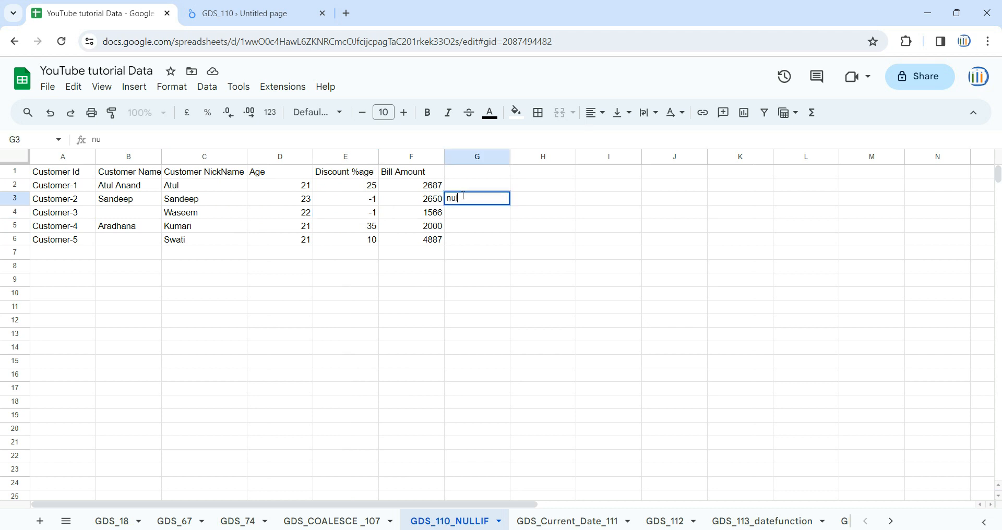
pyautogui.write('ll')
pyautogui.press('Return')
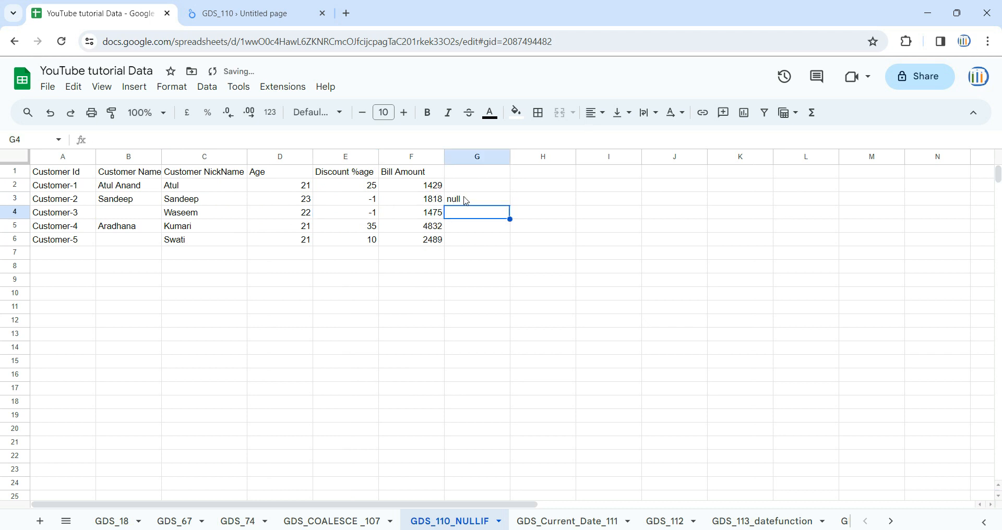
pyautogui.click(467, 201)
pyautogui.press('Delete')
# - Return to Looker Studio, save the Acutal_discount_percentage calculated field and close the field editor
pyautogui.click(253, 10)
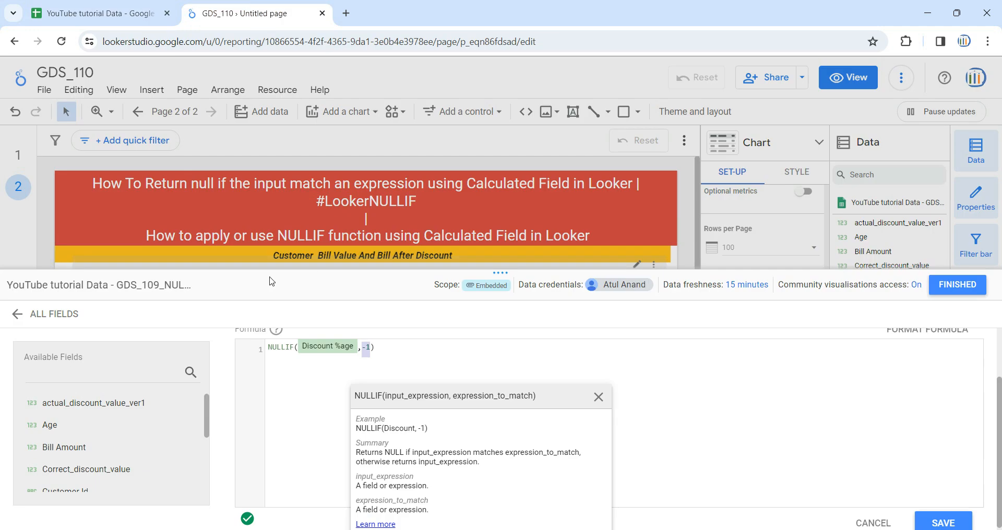
pyautogui.click(440, 348)
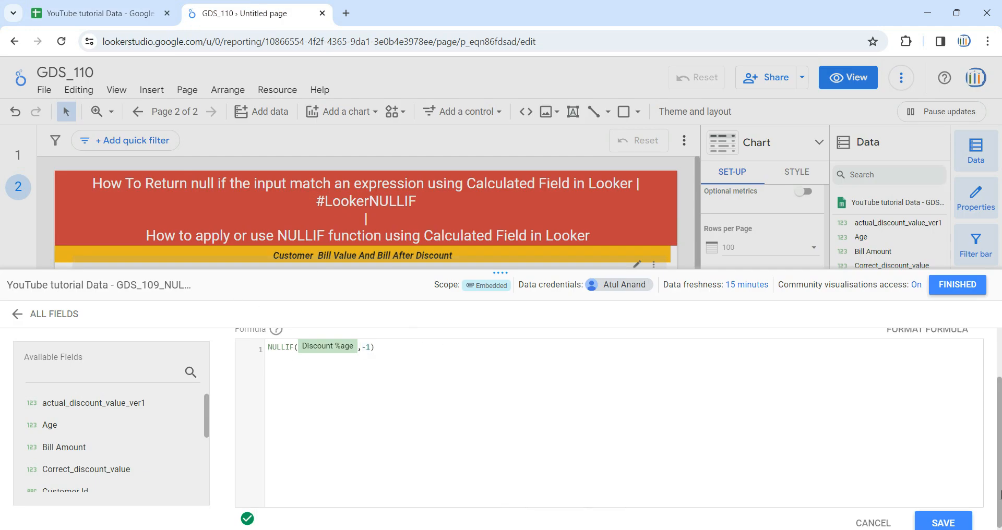
pyautogui.click(945, 522)
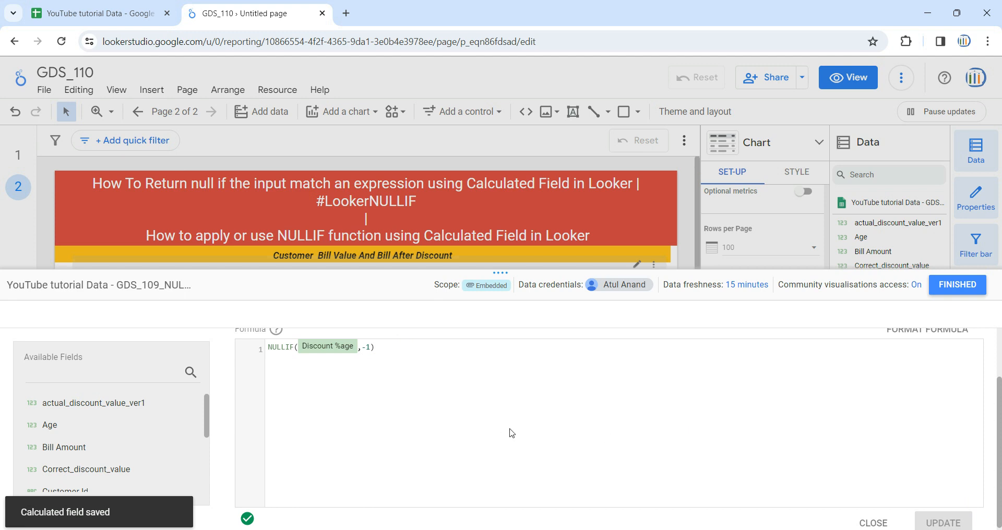
pyautogui.click(962, 291)
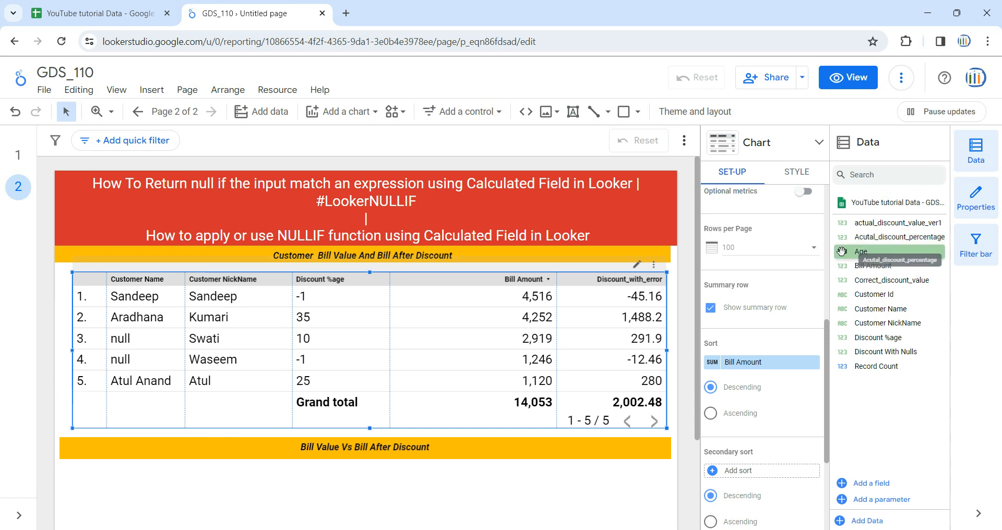
# - Add Acutal_discount_percentage as a table dimension below Discount %age and adjust the column widths so its full header fits
pyautogui.moveTo(829, 248); pyautogui.dragTo(814, 247)
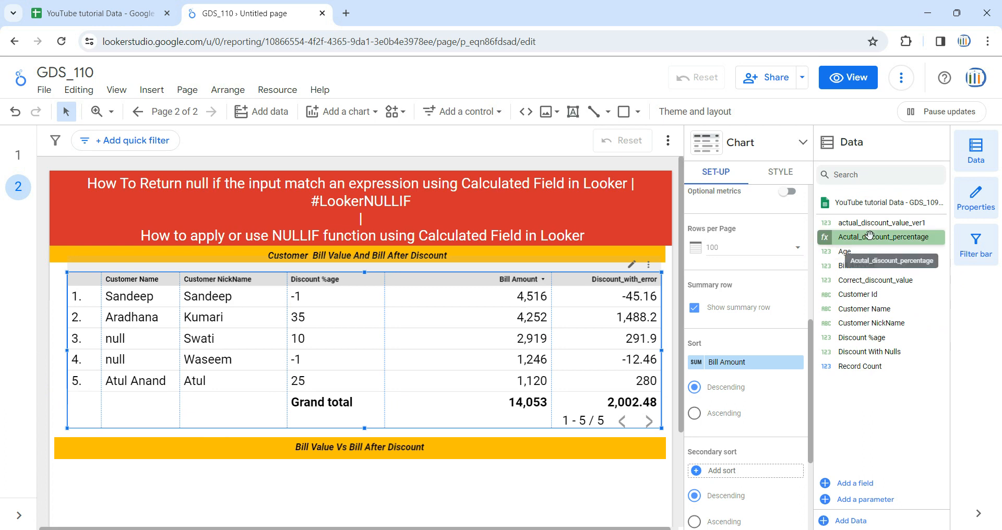
pyautogui.scroll(5, 751, 296)
pyautogui.moveTo(857, 238); pyautogui.dragTo(753, 385)
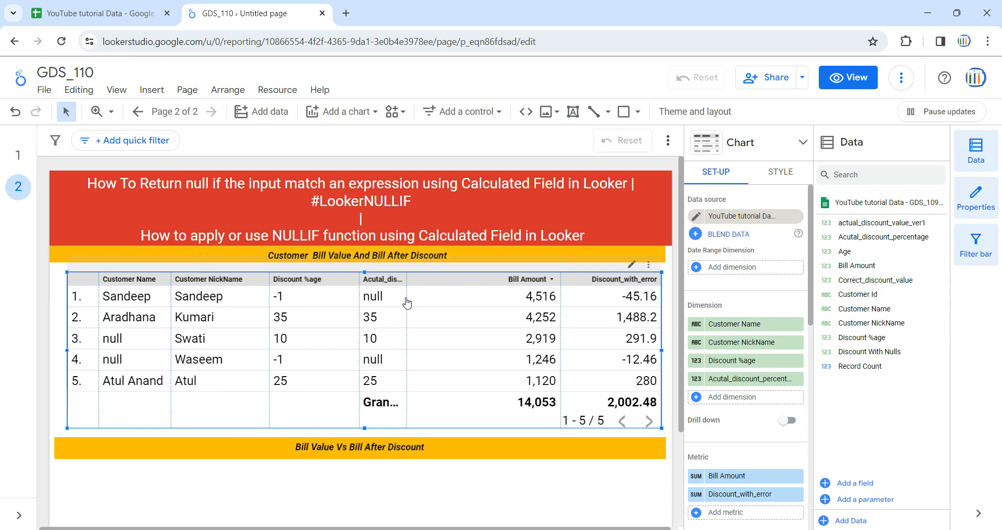
pyautogui.moveTo(408, 295); pyautogui.dragTo(443, 295)
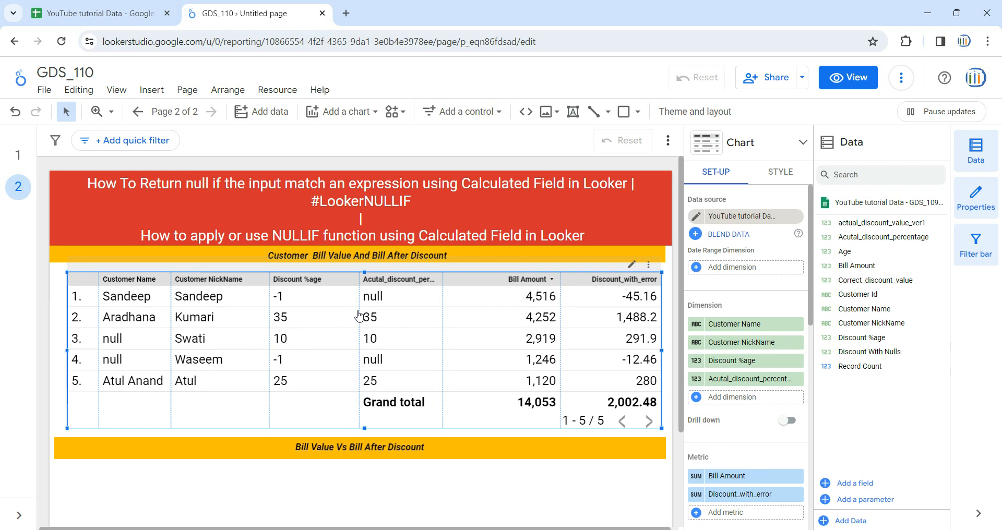
pyautogui.moveTo(359, 318); pyautogui.dragTo(330, 318)
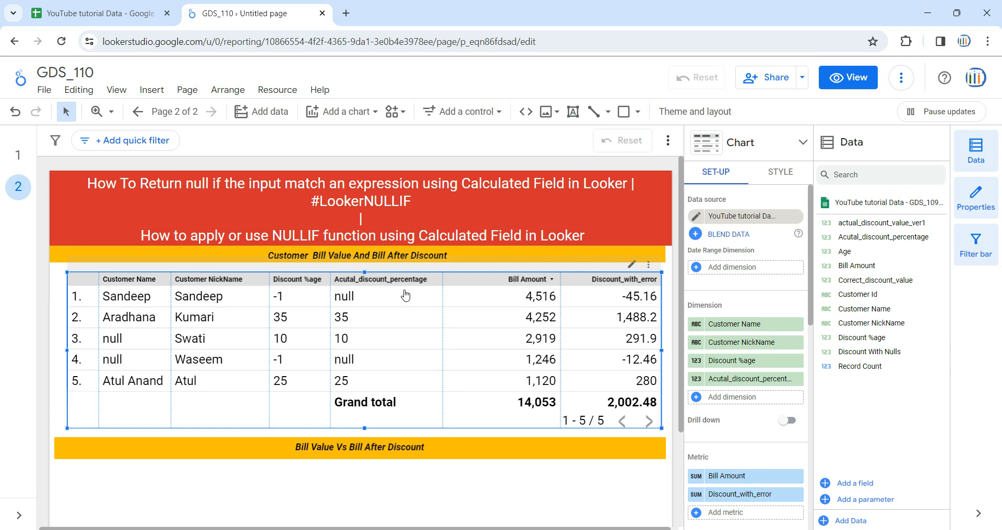
# - Create another calculated field in the data source and name it Actual_discount_to_customer
pyautogui.click(856, 483)
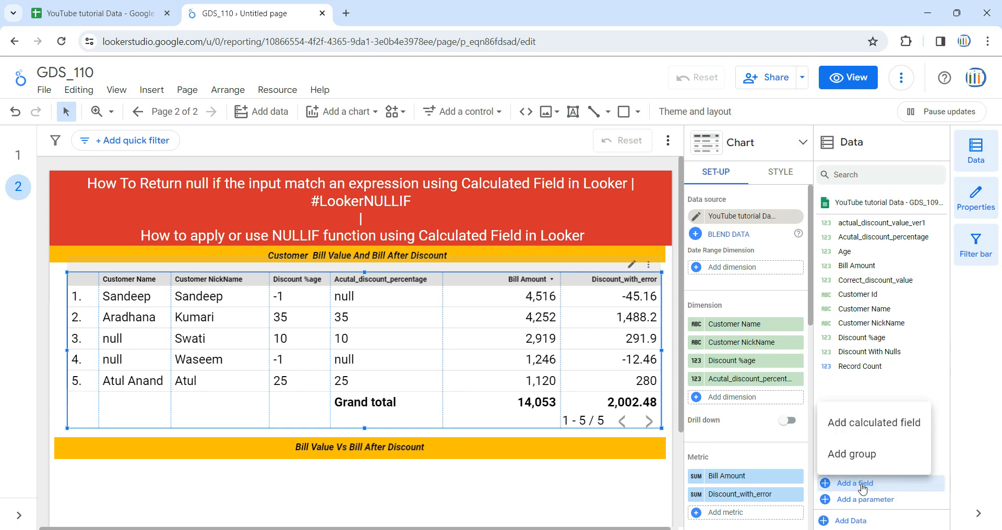
pyautogui.click(871, 434)
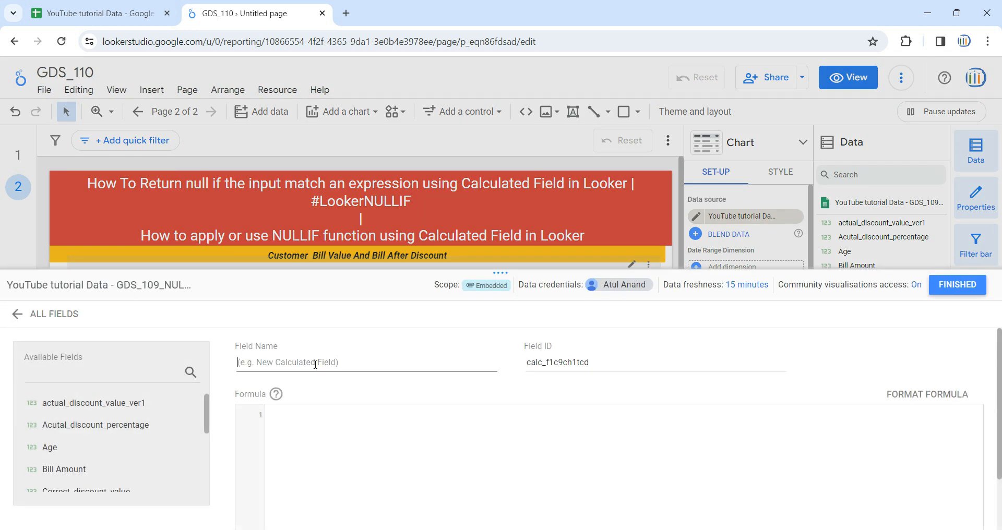
pyautogui.click(315, 365)
pyautogui.write('Actual_discount_to_customer')
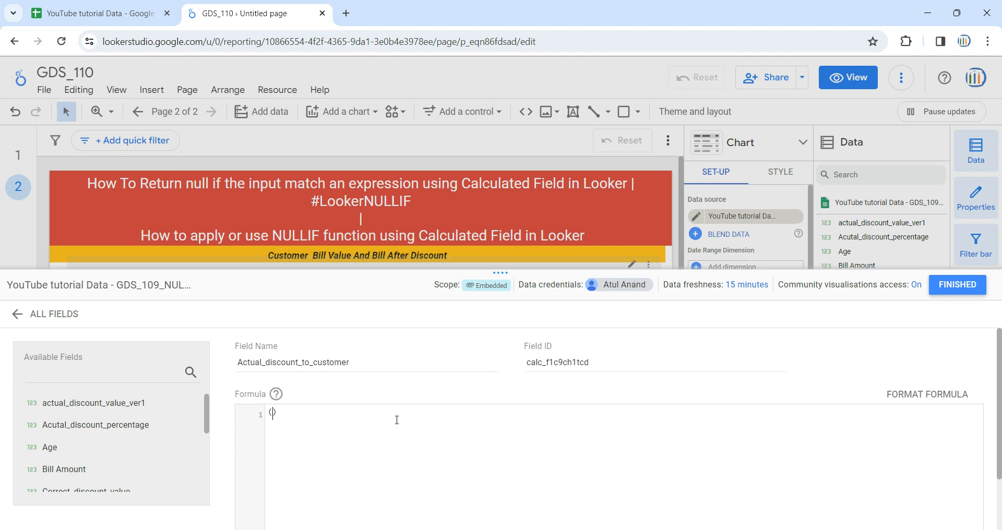
# - Enter the formula (Bill Amount*(Acutal_discount_percentage/100)) for Actual_discount_to_customer, save the field and close the field editor
pyautogui.write('bi')
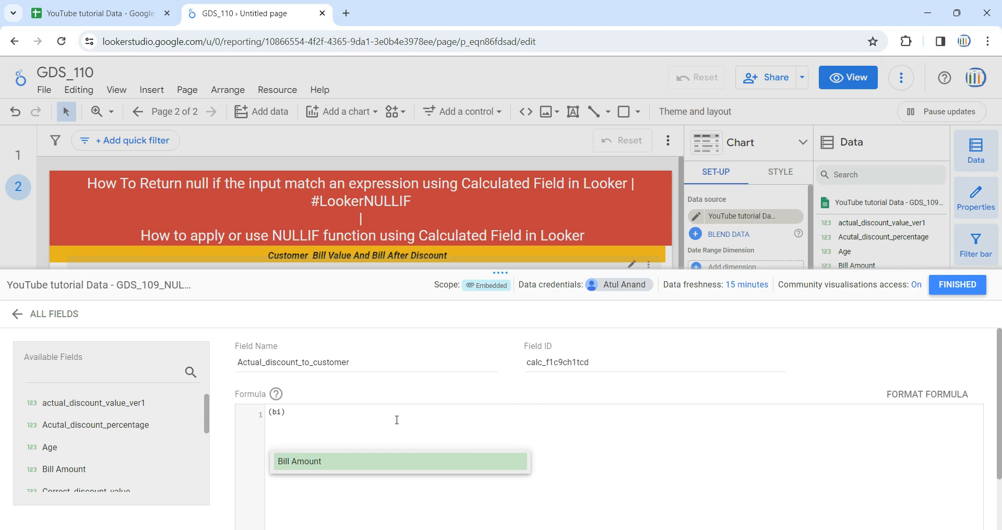
pyautogui.press('Return')
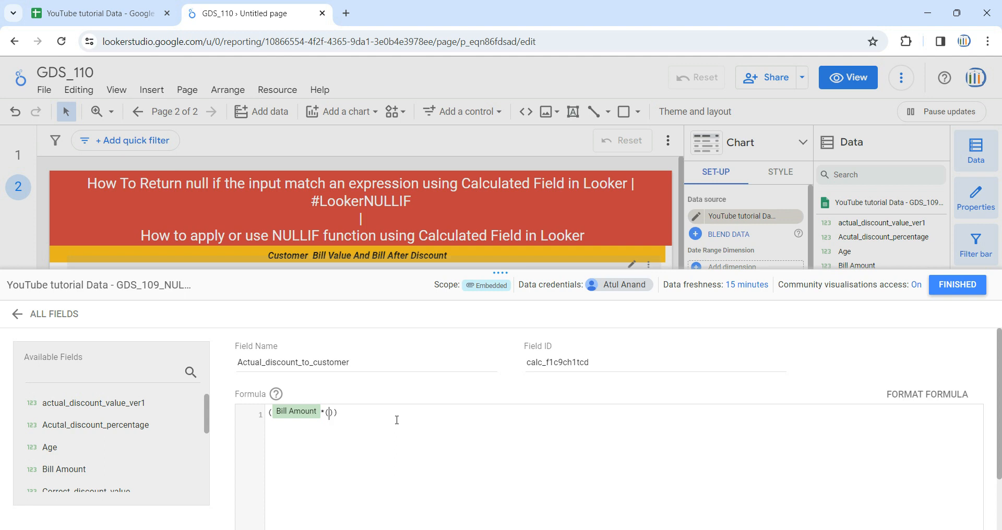
pyautogui.write('*(acu')
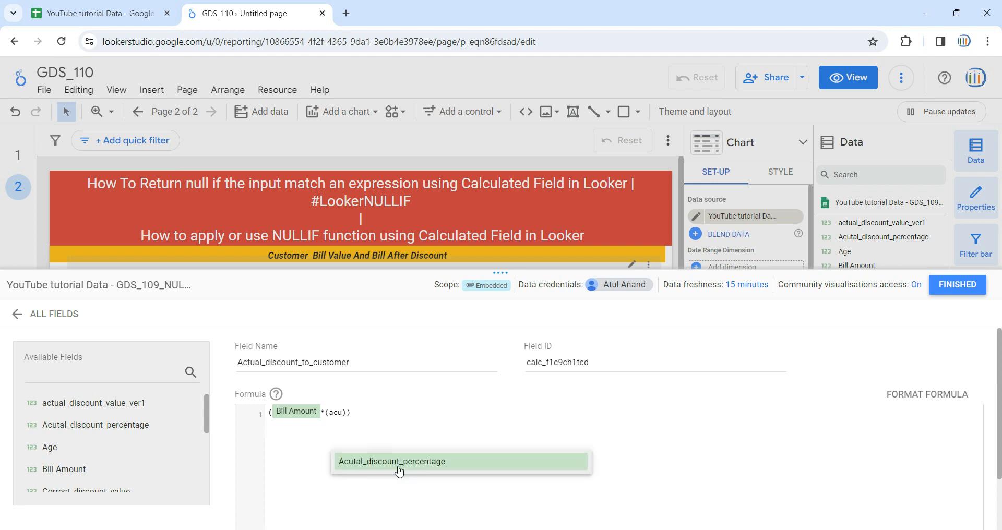
pyautogui.click(399, 471)
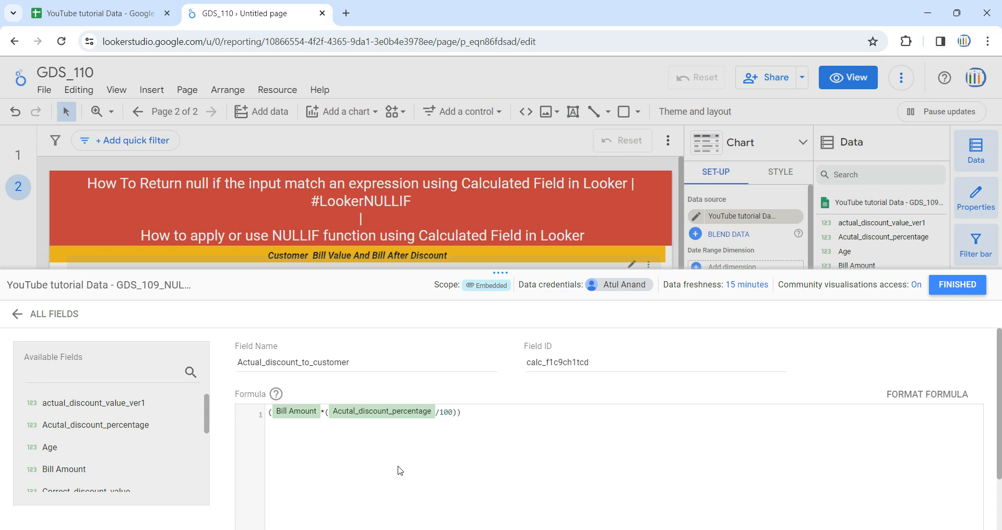
pyautogui.scroll(-2, 560, 431)
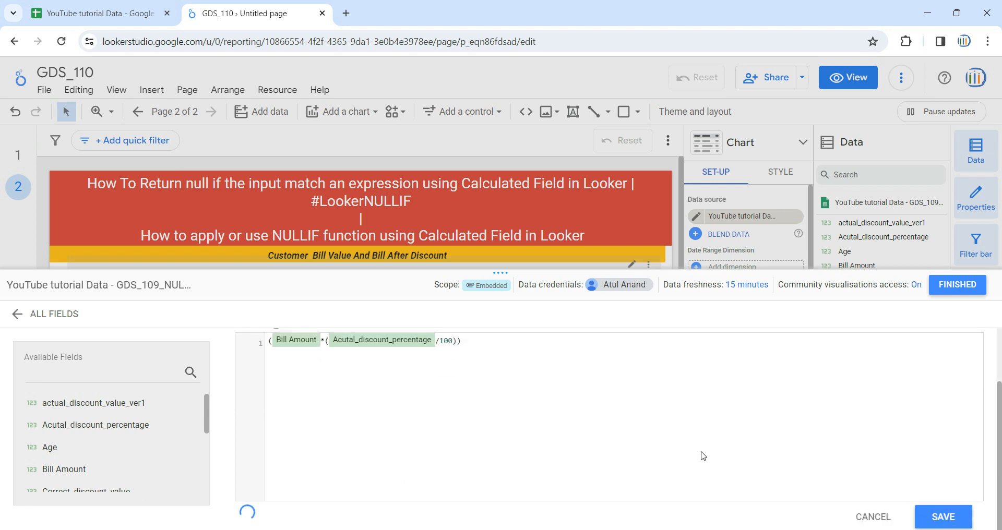
pyautogui.click(942, 516)
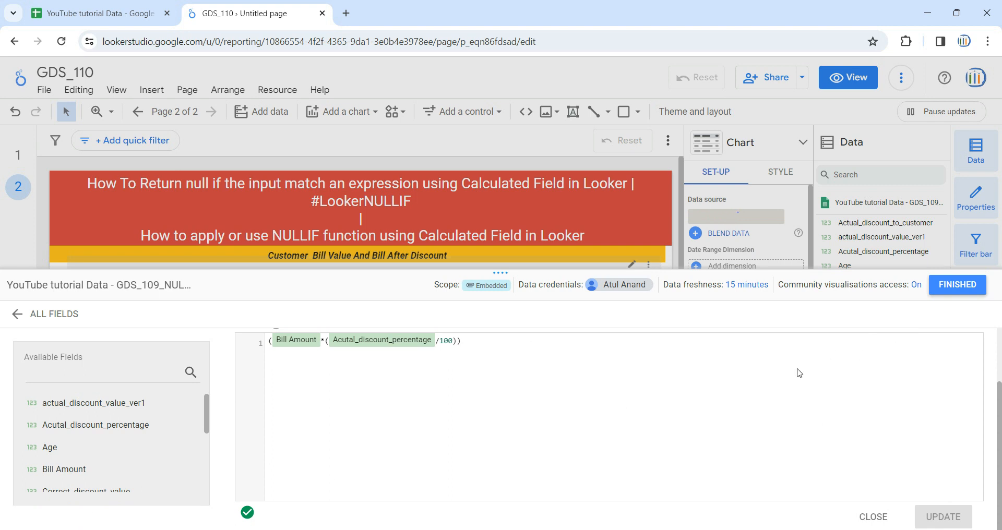
pyautogui.click(959, 287)
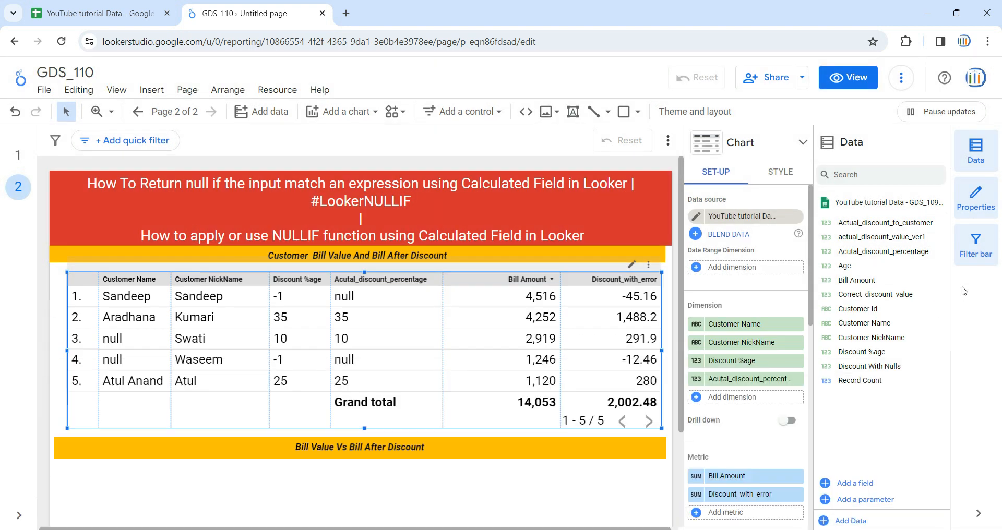
# - Add Actual_discount_to_customer as a table metric below Discount_with_error and widen its column so the values fit
pyautogui.scroll(-3, 776, 458)
pyautogui.moveTo(887, 223); pyautogui.dragTo(776, 395)
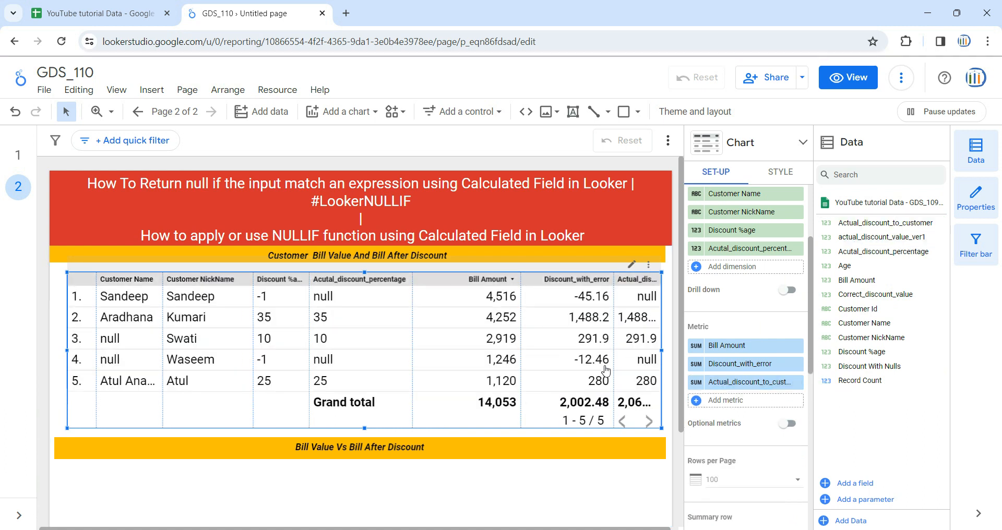
pyautogui.moveTo(614, 324); pyautogui.dragTo(590, 325)
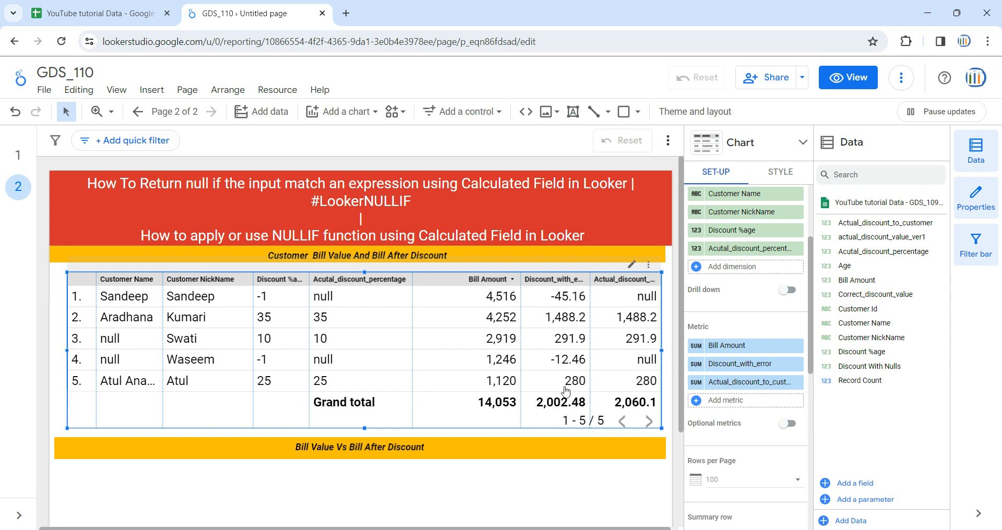
pyautogui.click(446, 498)
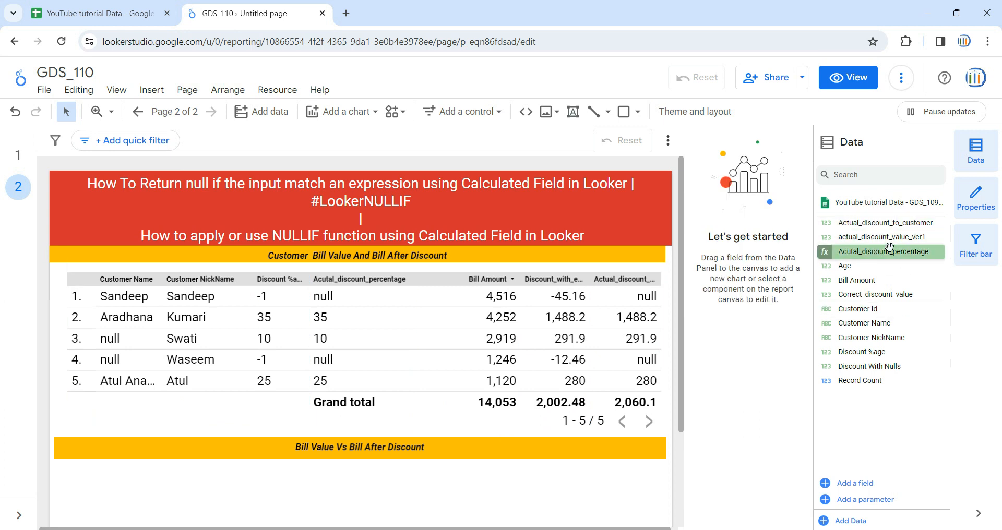
# - Insert a column chart below the Bill Value Vs Bill After Discount heading and stretch it across most of the page width
pyautogui.scroll(-3, 682, 368)
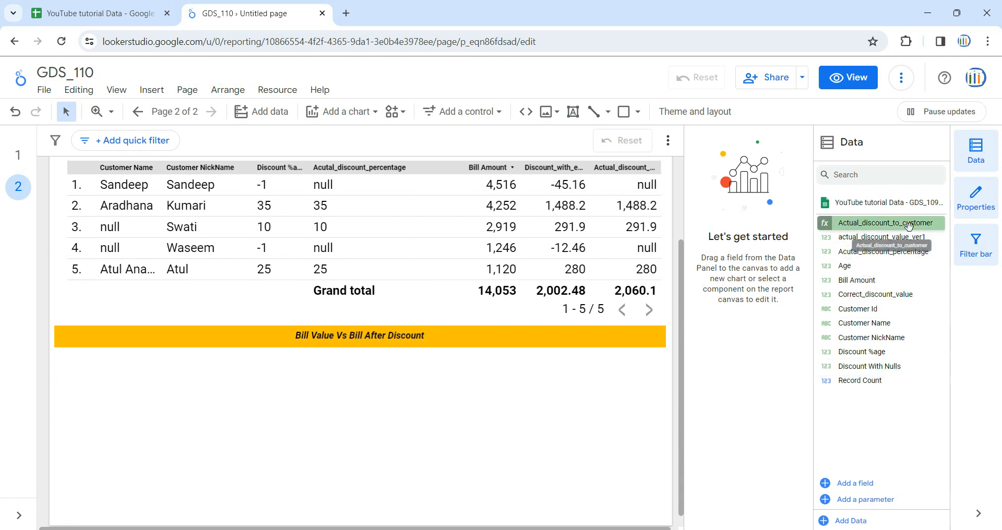
pyautogui.click(449, 307)
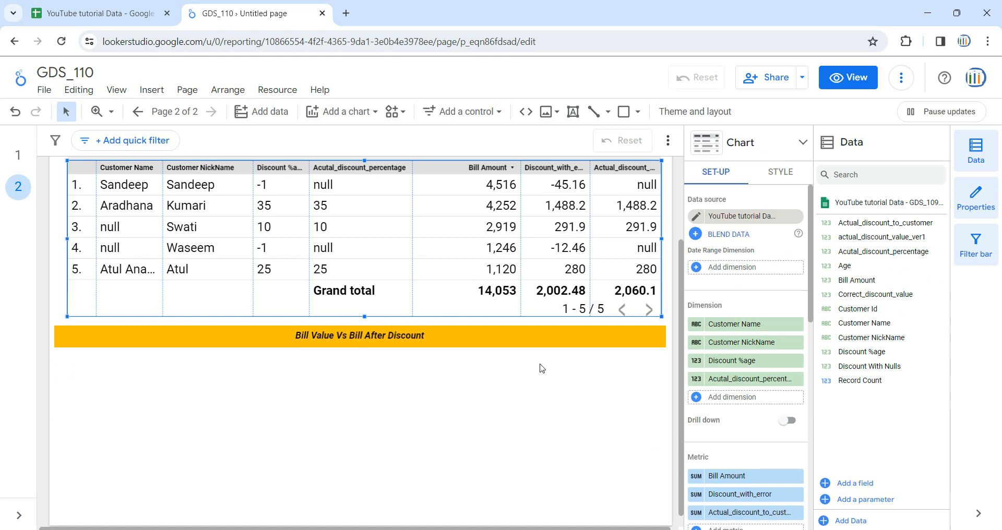
pyautogui.click(455, 441)
pyautogui.click(346, 111)
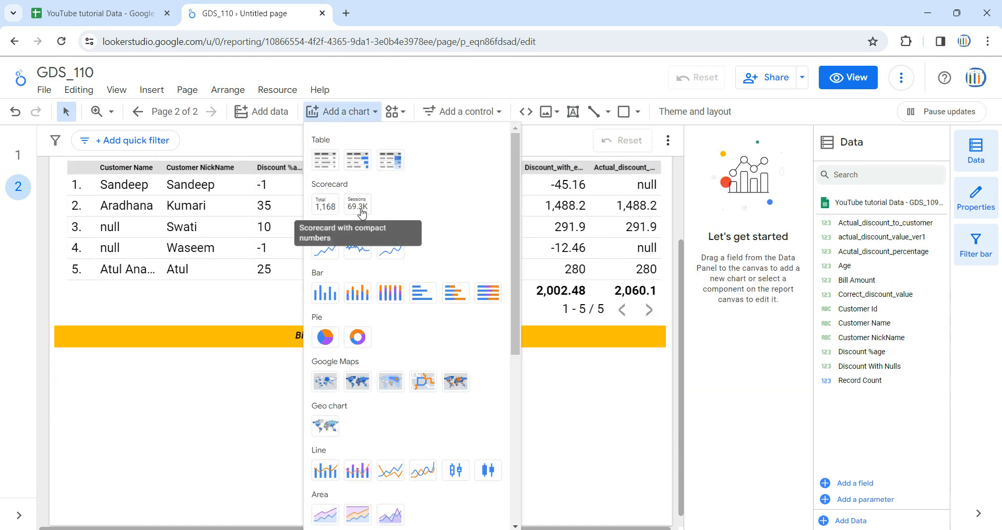
pyautogui.click(330, 302)
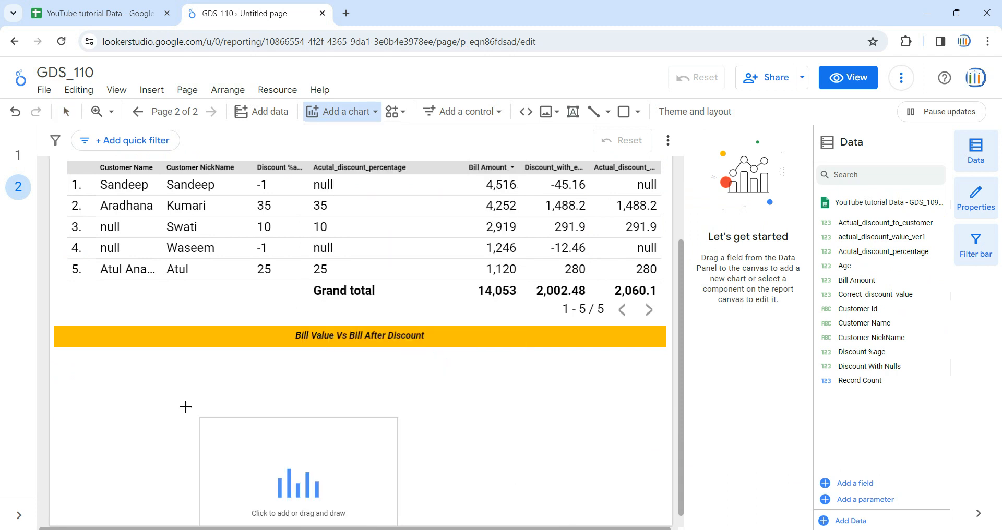
pyautogui.click(78, 362)
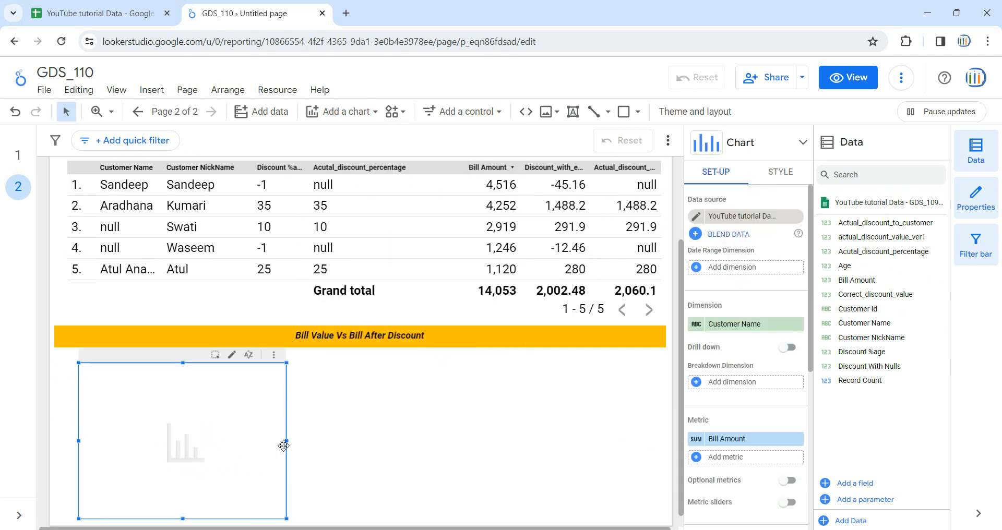
pyautogui.moveTo(287, 442); pyautogui.dragTo(647, 441)
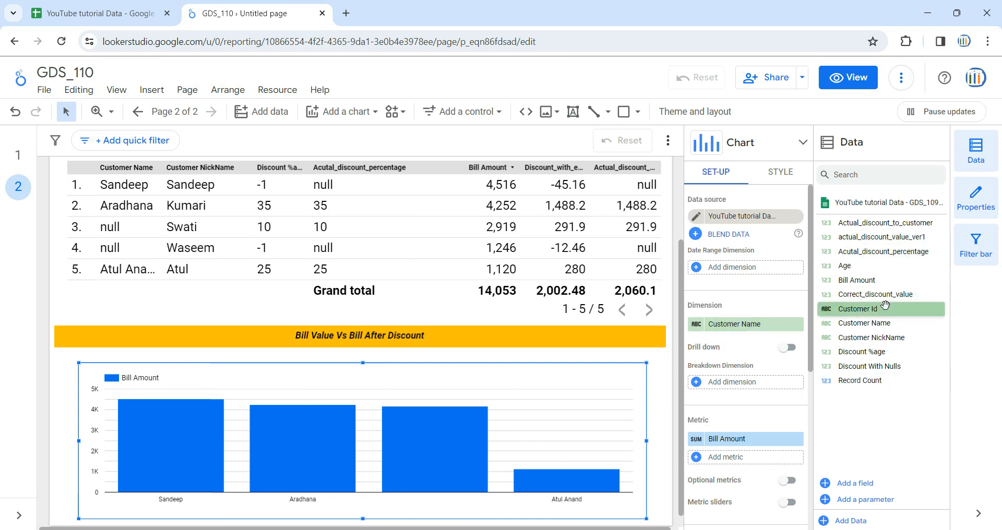
# - Add Acutal_discount_percentage and Actual_discount_to_customer as chart metrics after Bill Amount, removing the duplicate Bill Amount metric
pyautogui.moveTo(866, 280); pyautogui.dragTo(765, 447)
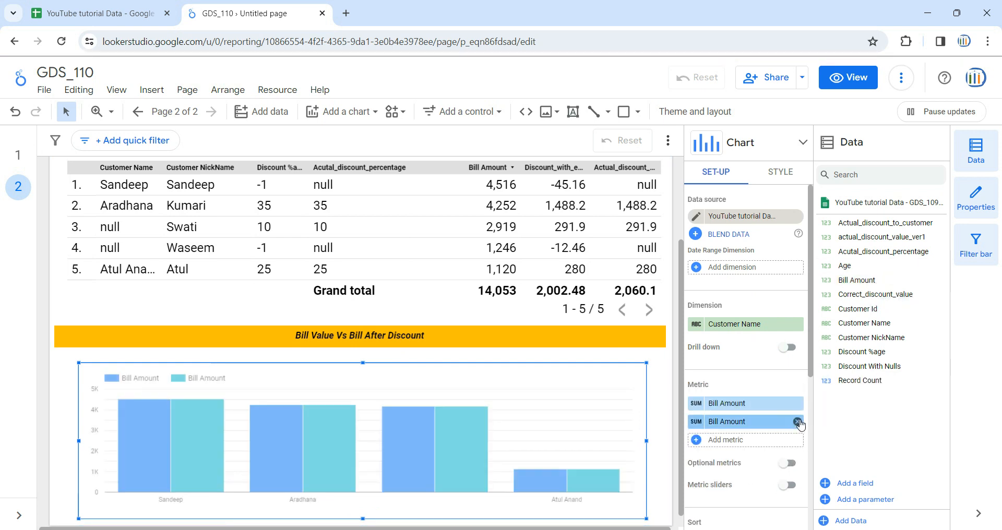
pyautogui.click(800, 440)
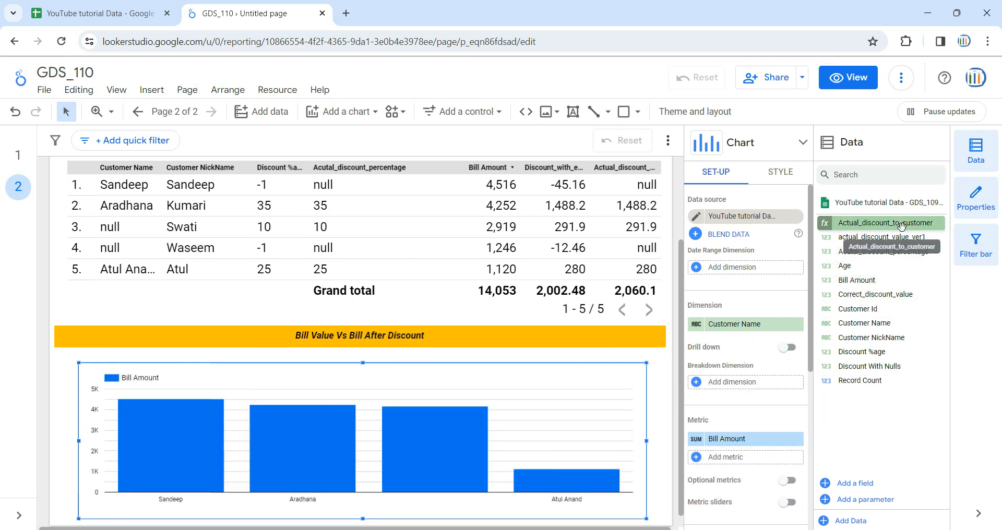
pyautogui.moveTo(883, 252); pyautogui.dragTo(782, 473)
pyautogui.moveTo(880, 225); pyautogui.dragTo(763, 448)
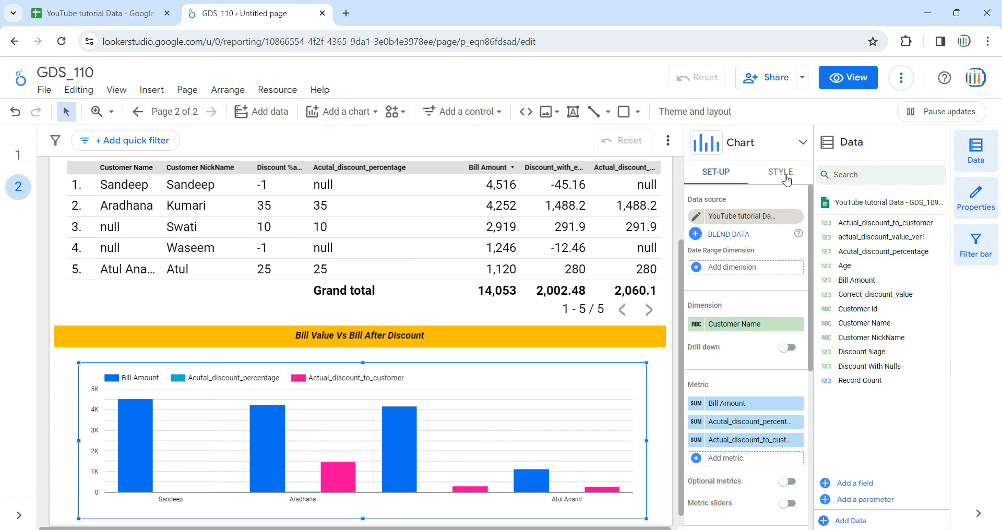
# - Show data labels on the column chart and colour its three series black, dark red and orange-red in metric order
pyautogui.click(787, 179)
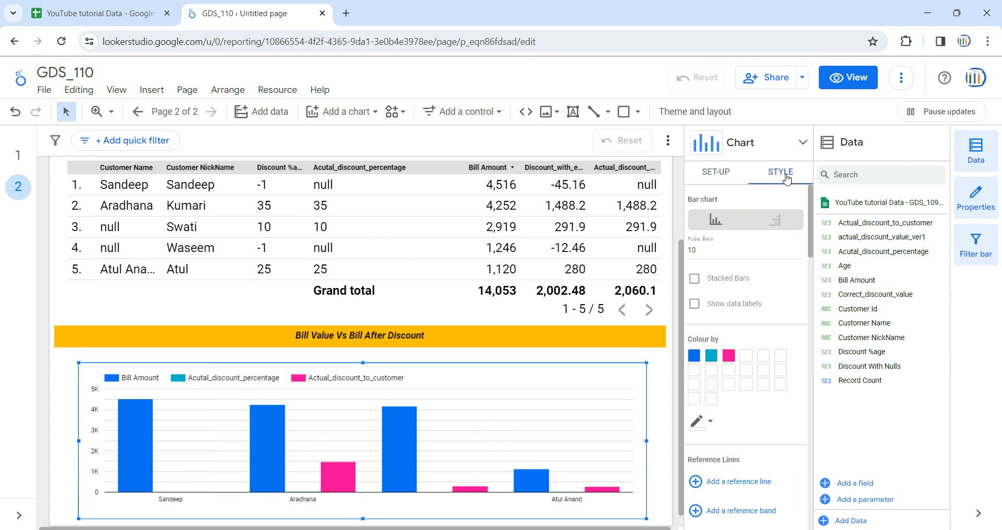
pyautogui.click(744, 307)
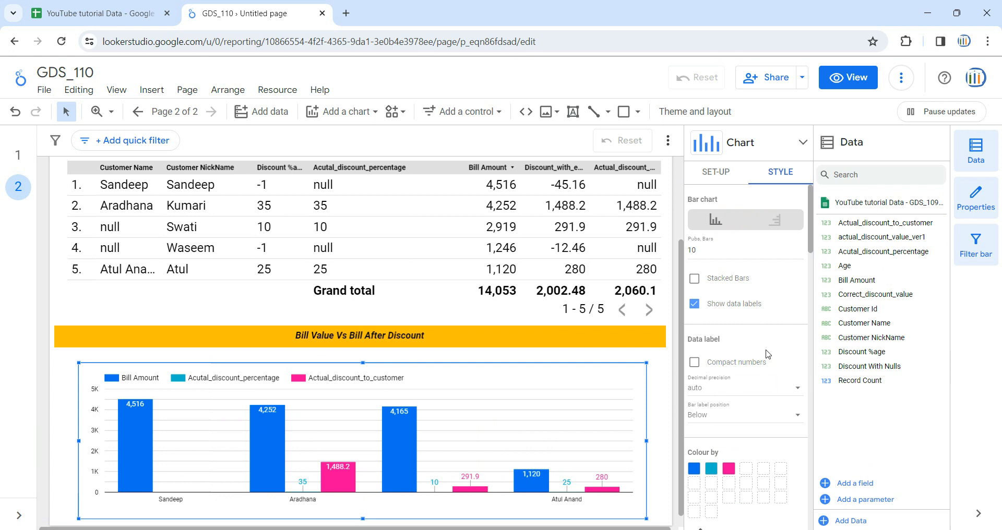
pyautogui.scroll(-3, 770, 355)
pyautogui.click(699, 340)
pyautogui.click(737, 455)
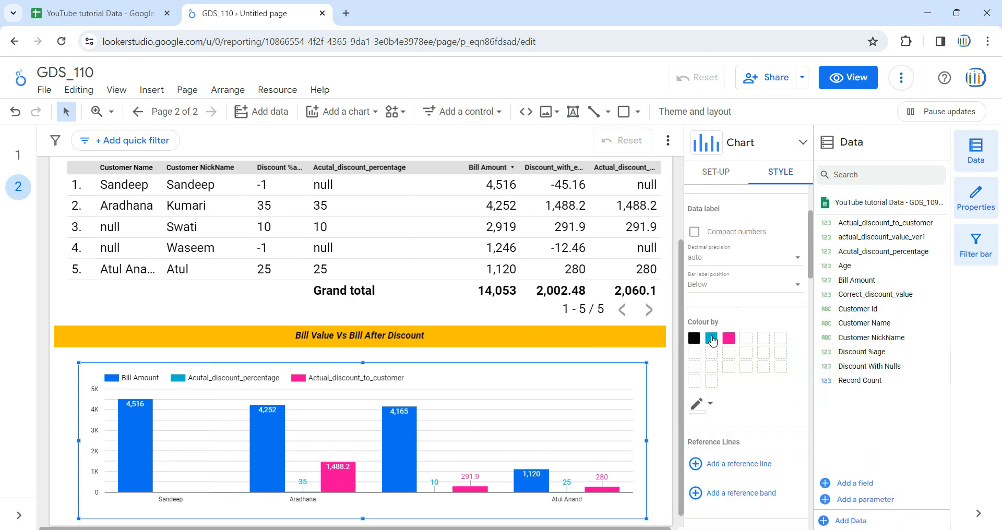
pyautogui.click(712, 340)
pyautogui.click(743, 353)
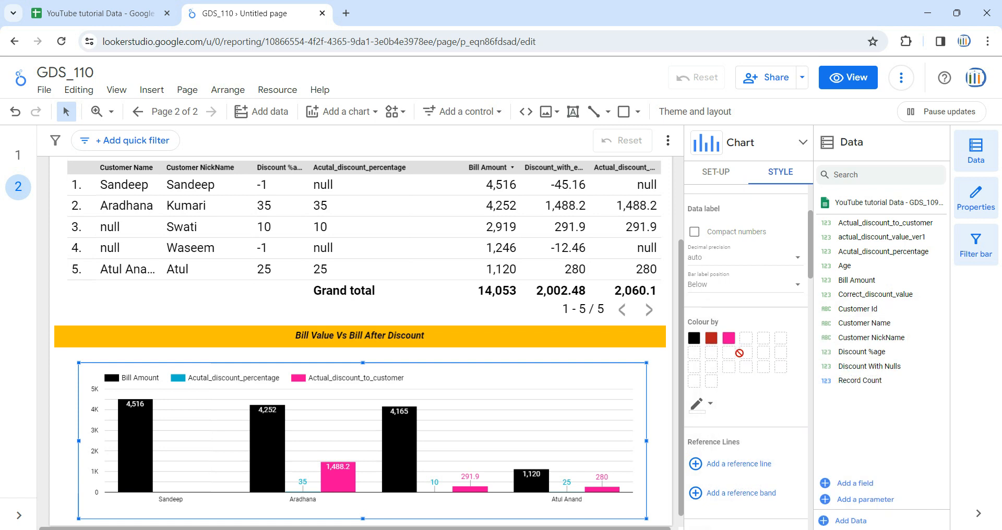
pyautogui.click(729, 339)
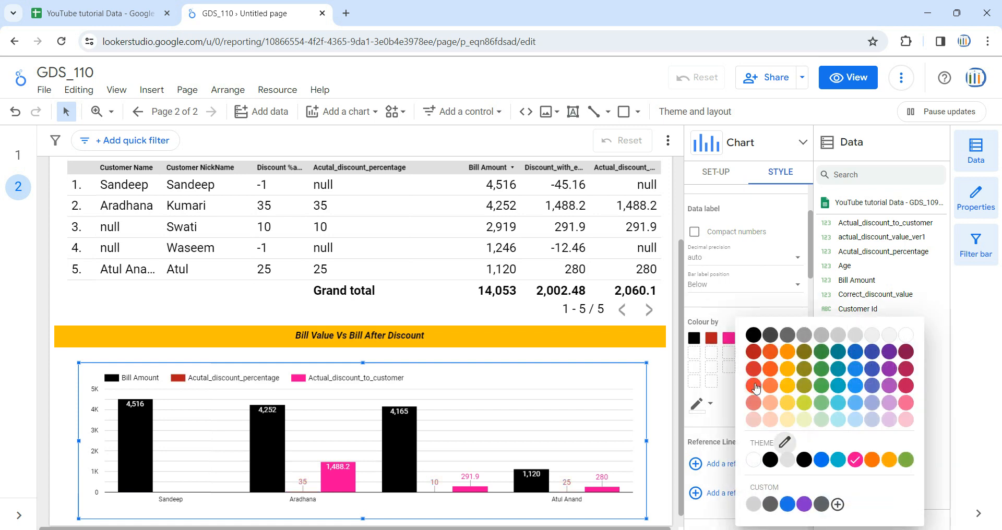
pyautogui.click(754, 386)
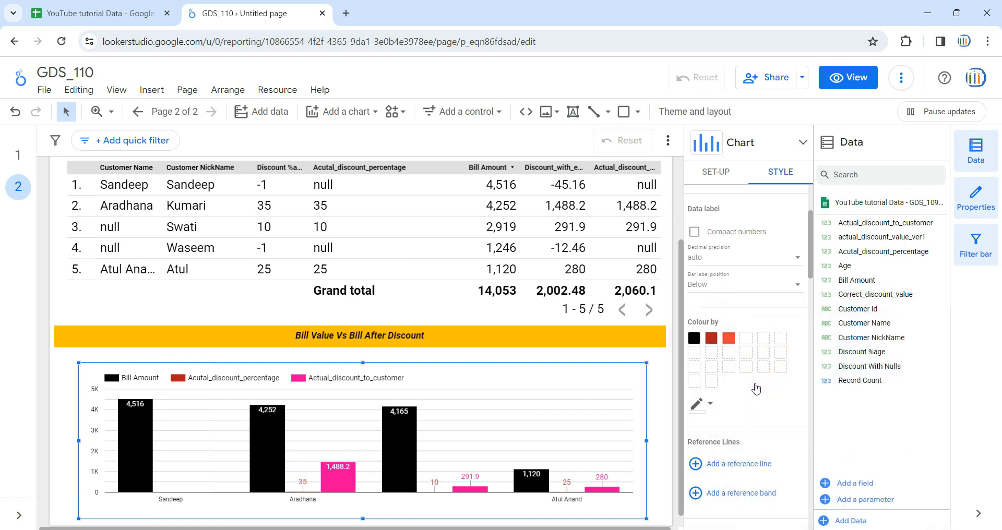
pyautogui.click(719, 173)
pyautogui.click(661, 395)
# - Compare each customer's bill amount and discount in the table with the column chart, and open the report in view mode
pyautogui.scroll(-1, 661, 396)
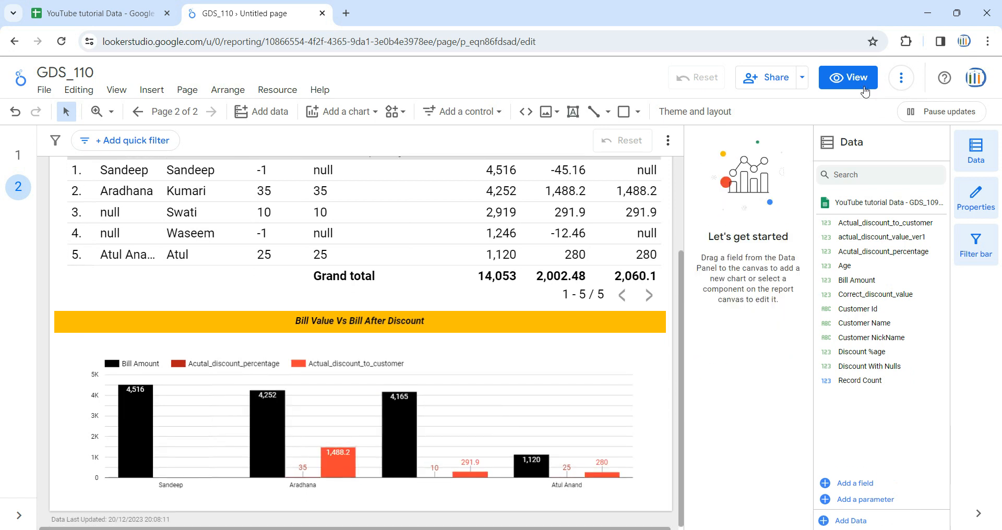
pyautogui.scroll(2, 642, 347)
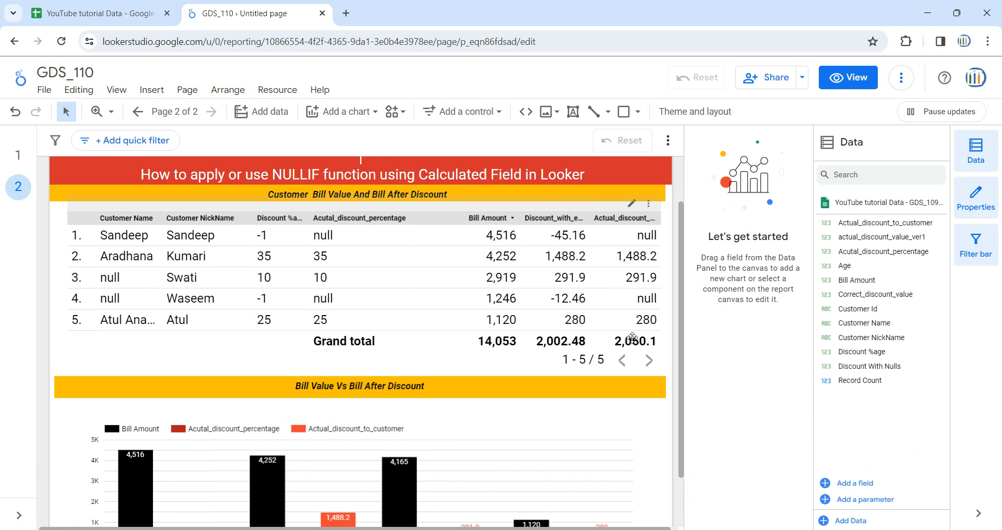
pyautogui.scroll(-1, 365, 444)
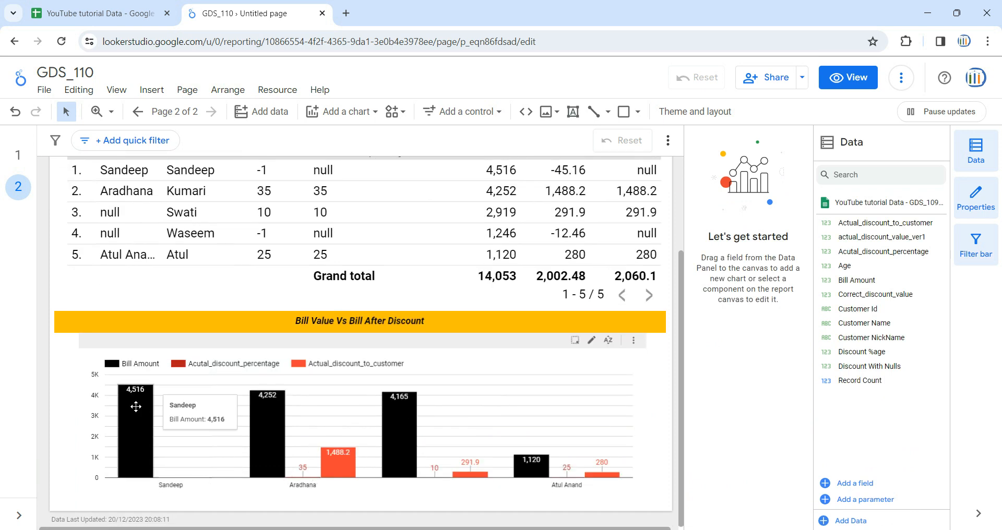
pyautogui.scroll(1, 137, 397)
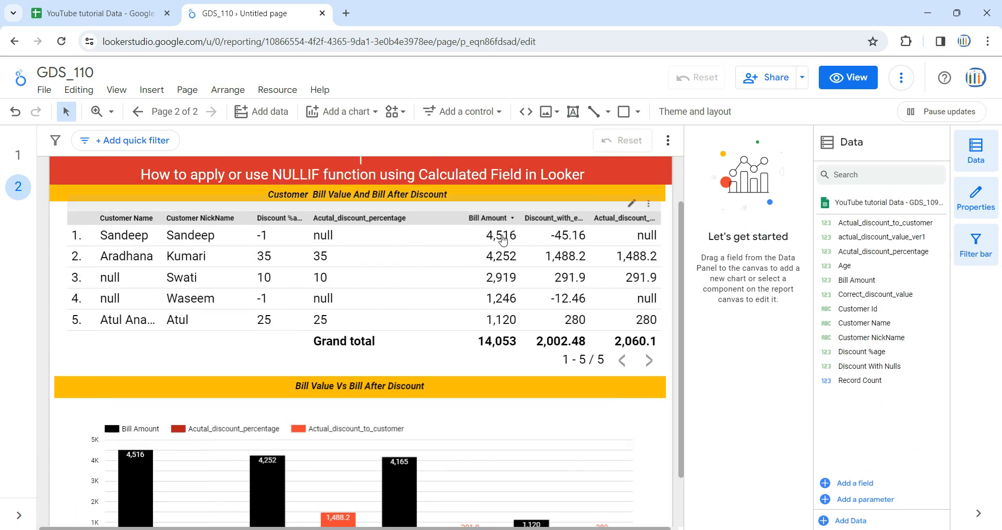
pyautogui.scroll(-1, 132, 475)
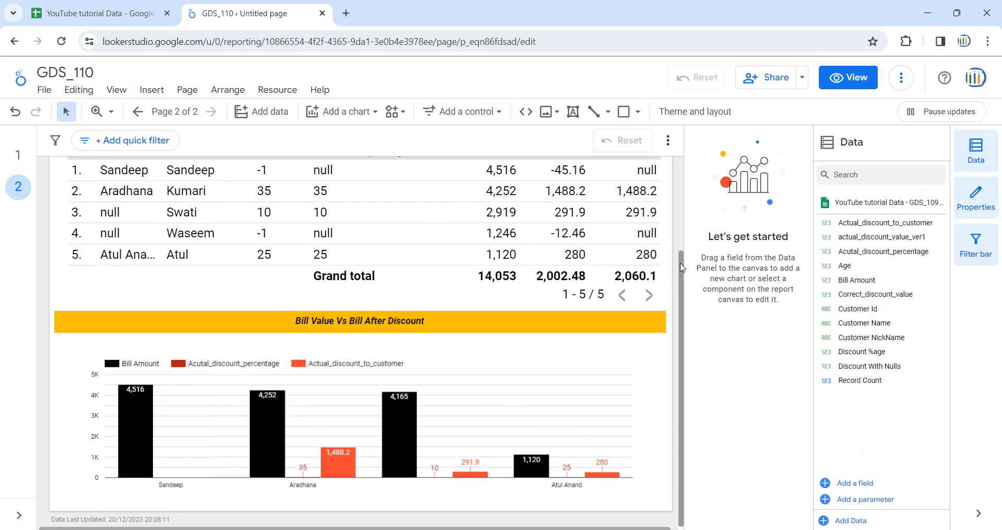
pyautogui.scroll(2, 600, 256)
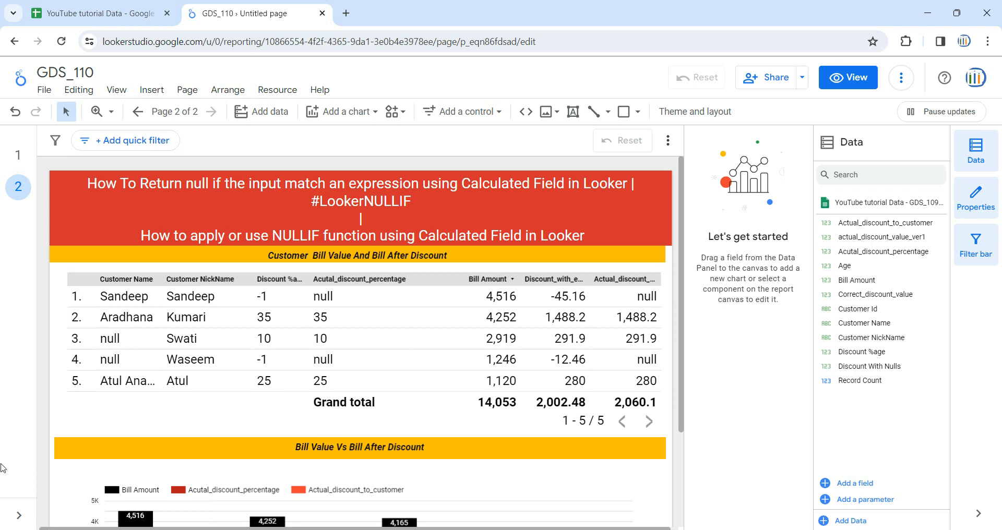
pyautogui.scroll(-2, 131, 444)
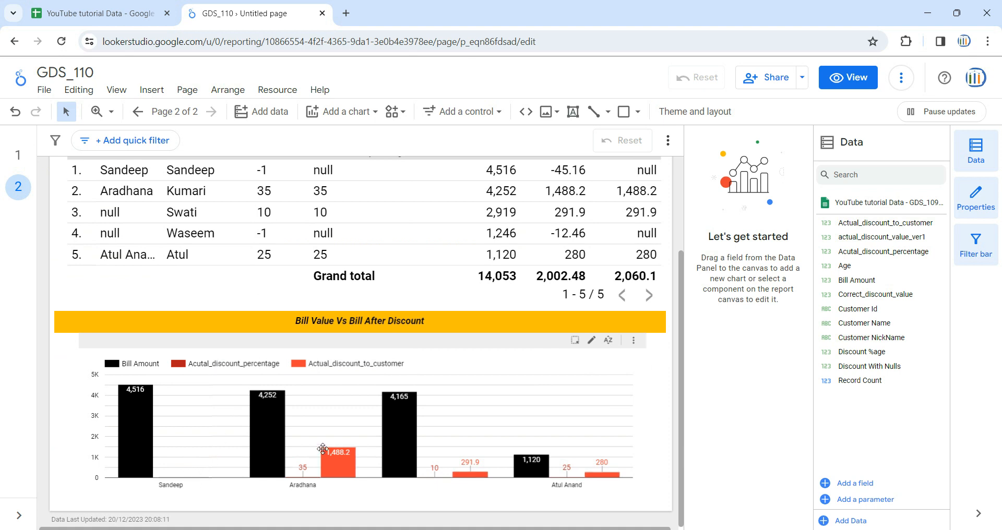
pyautogui.scroll(1, 402, 466)
pyautogui.scroll(3, 403, 465)
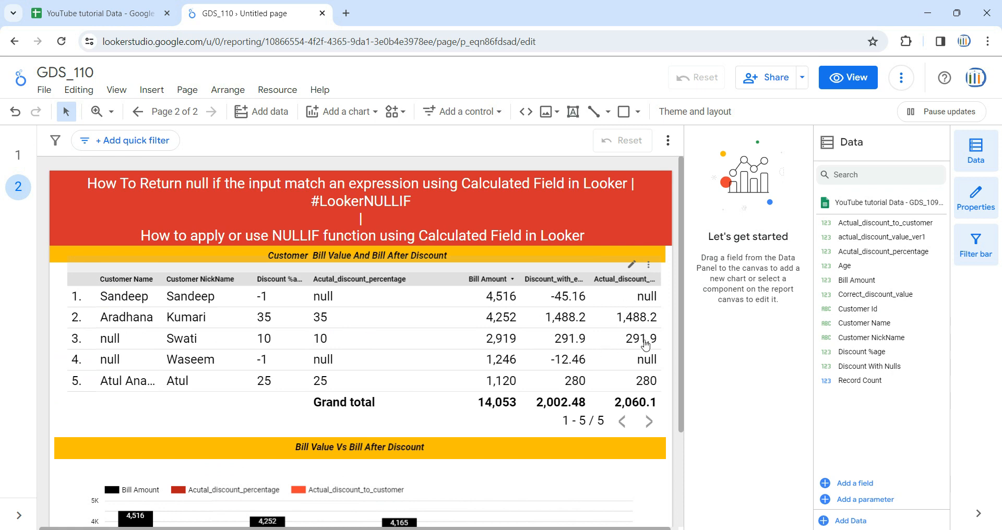
pyautogui.scroll(-3, 624, 354)
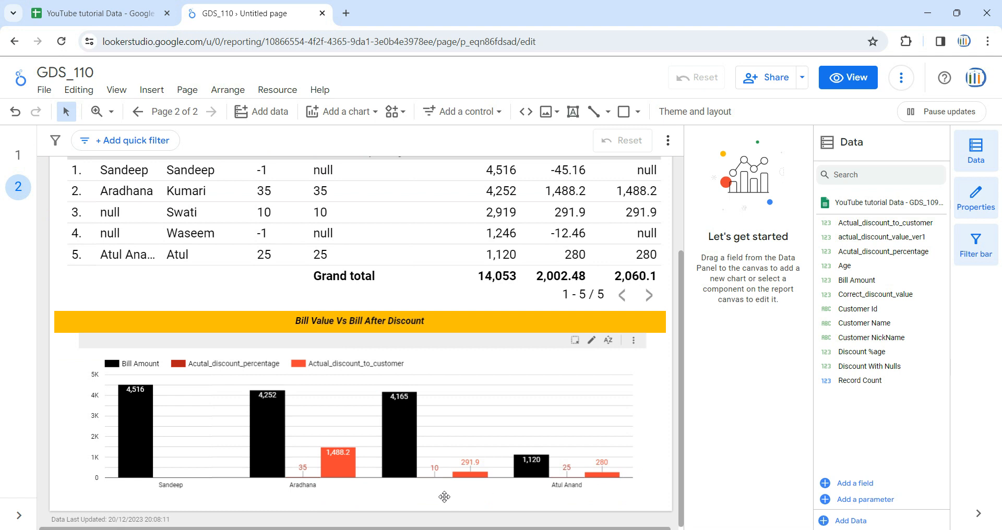
pyautogui.click(848, 78)
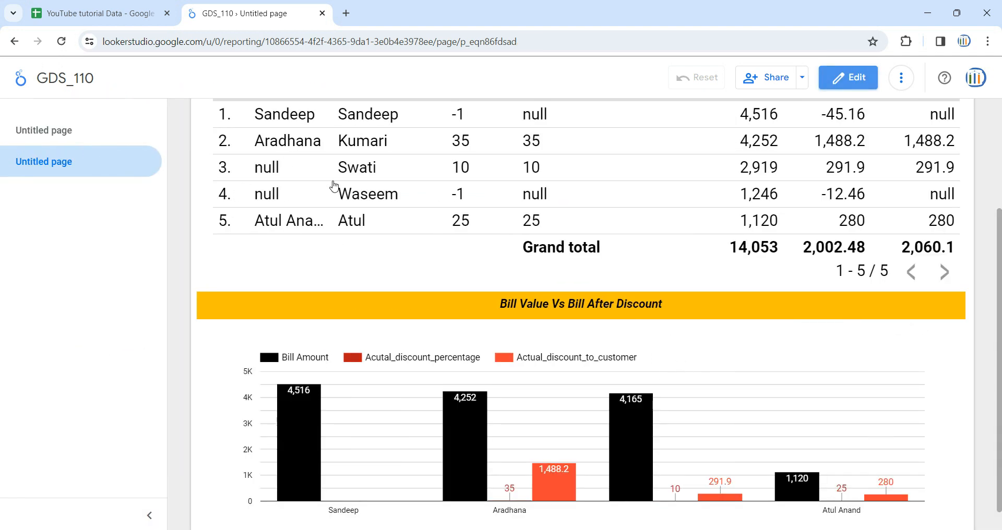
# - Cross-filter the column chart by the table's third row and inspect that customer's bill amount and discount columns
pyautogui.click(340, 166)
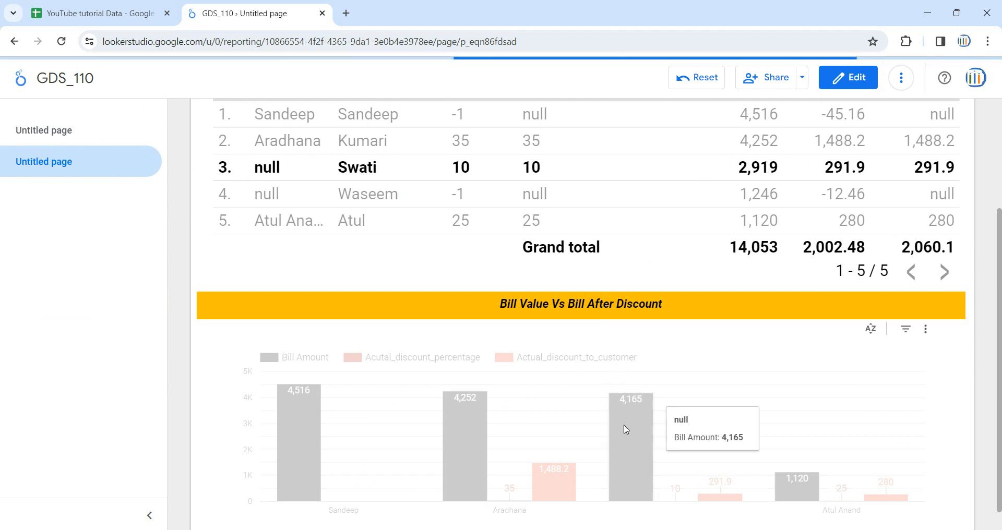
pyautogui.scroll(-1, 624, 425)
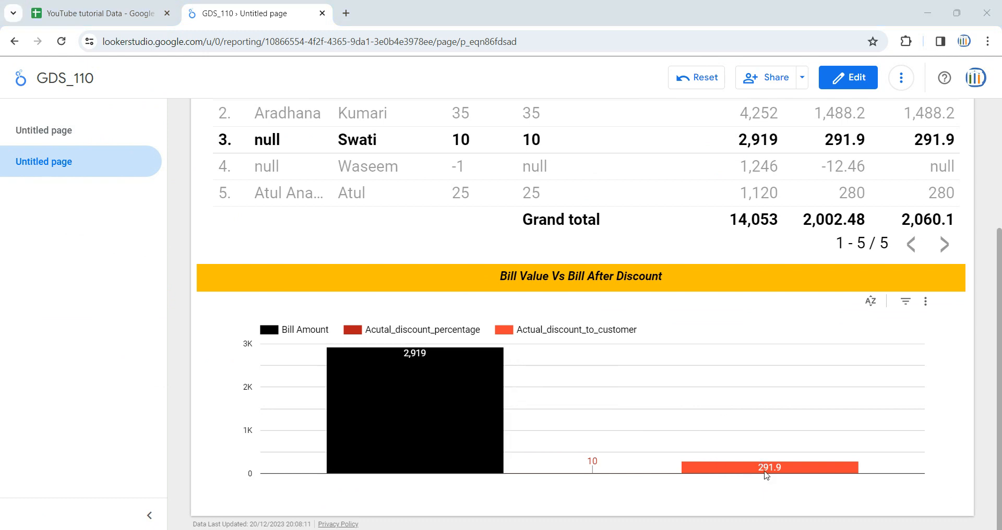
pyautogui.moveTo(783, 473)
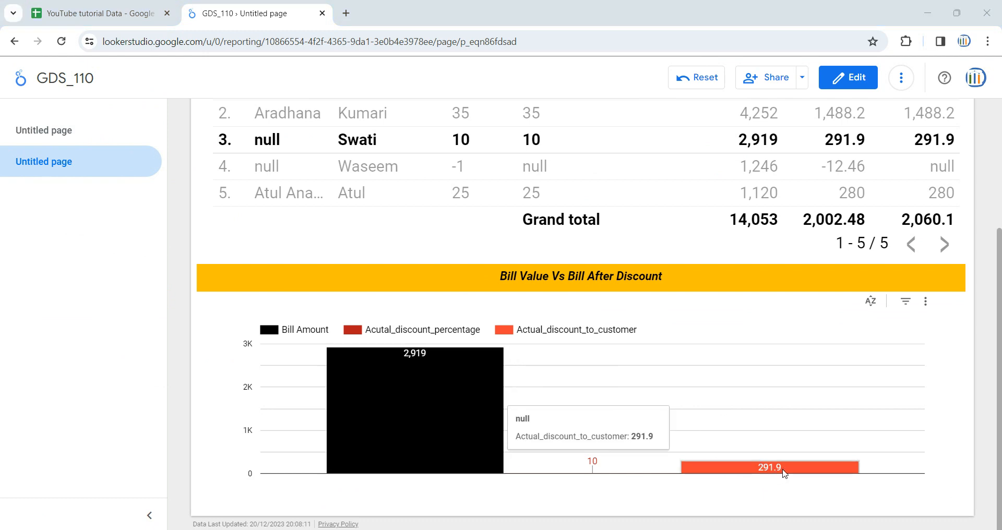
pyautogui.moveTo(434, 432)
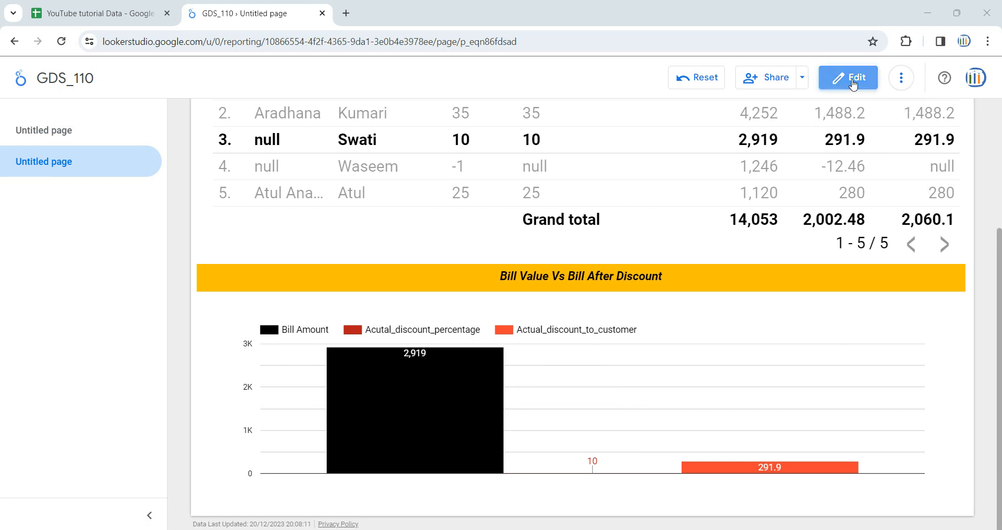
# - Return the report to edit mode and select the column chart under the Bill Value Vs Bill After Discount heading
pyautogui.click(847, 77)
pyautogui.scroll(-1, 665, 438)
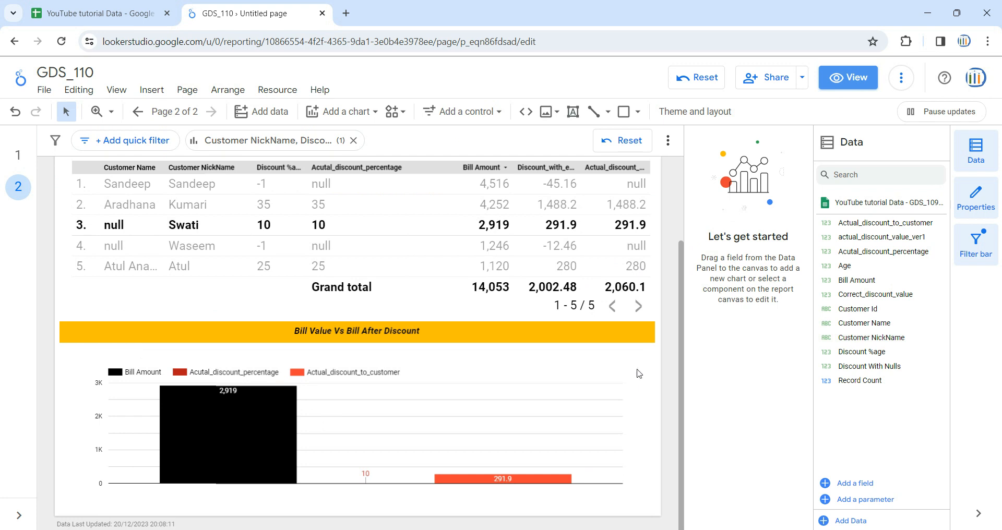
pyautogui.click(638, 374)
# - Switch to the YouTube tutorial Data spreadsheet and check the Customer Name entries for Customer-3 and Customer-5
pyautogui.click(100, 13)
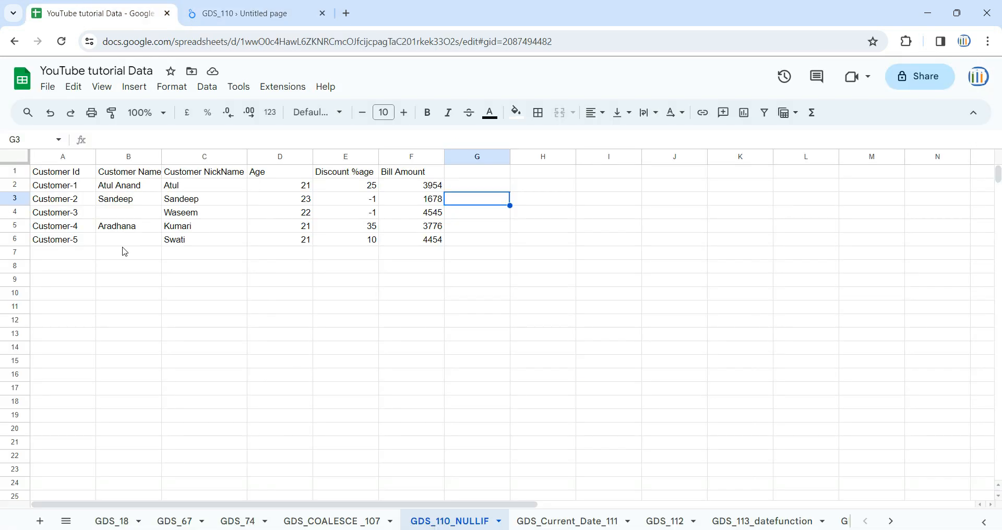
pyautogui.click(115, 173)
pyautogui.click(119, 214)
pyautogui.click(120, 241)
# - Switch back to the GDS_110 report and replace the column chart's Customer Name dimension with Customer NickName
pyautogui.click(291, 12)
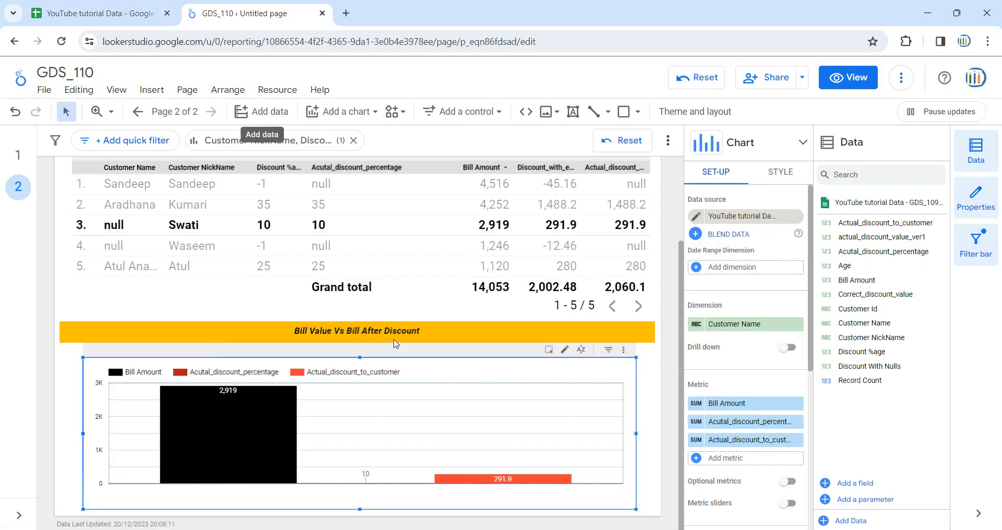
pyautogui.moveTo(887, 251); pyautogui.dragTo(897, 272)
pyautogui.moveTo(895, 338); pyautogui.dragTo(773, 327)
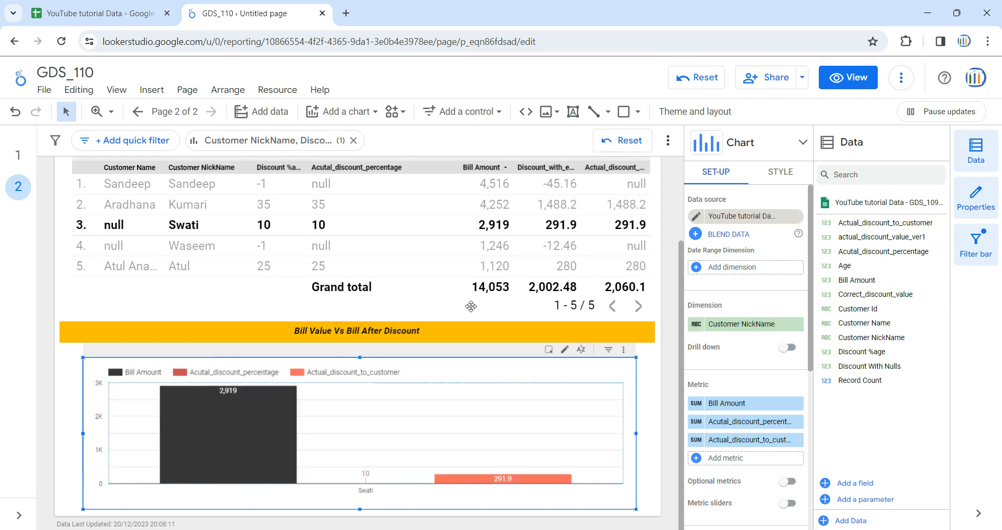
# - Clear the cross-filter on the table's third row and open the report in view mode
pyautogui.click(181, 231)
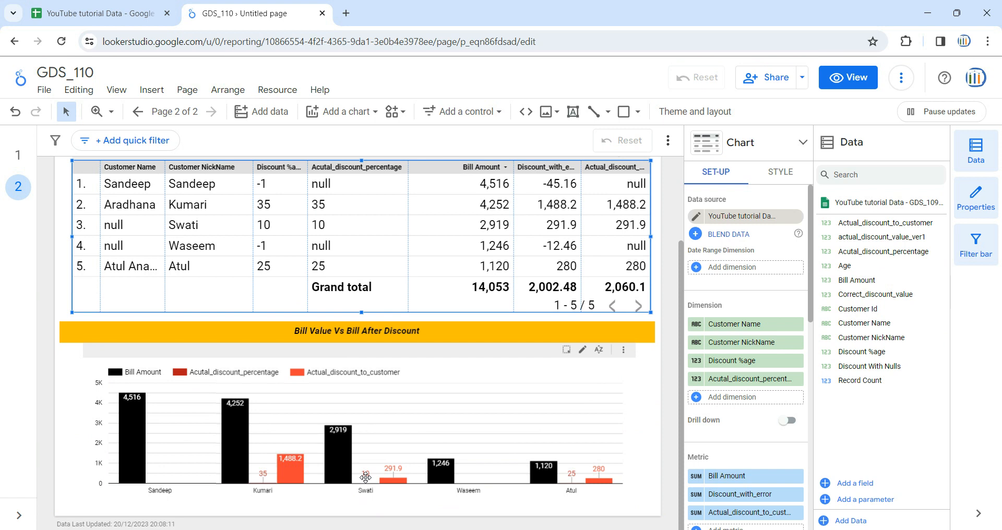
pyautogui.click(848, 77)
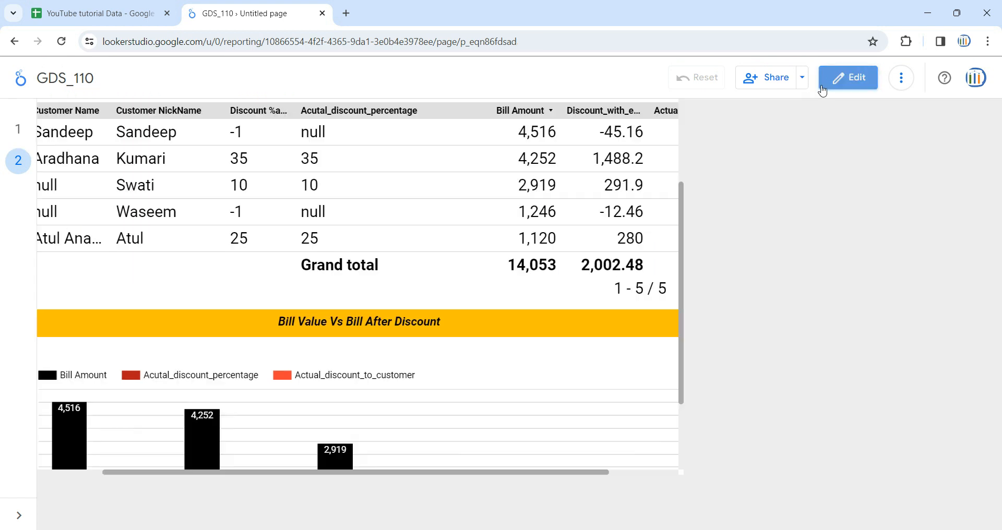